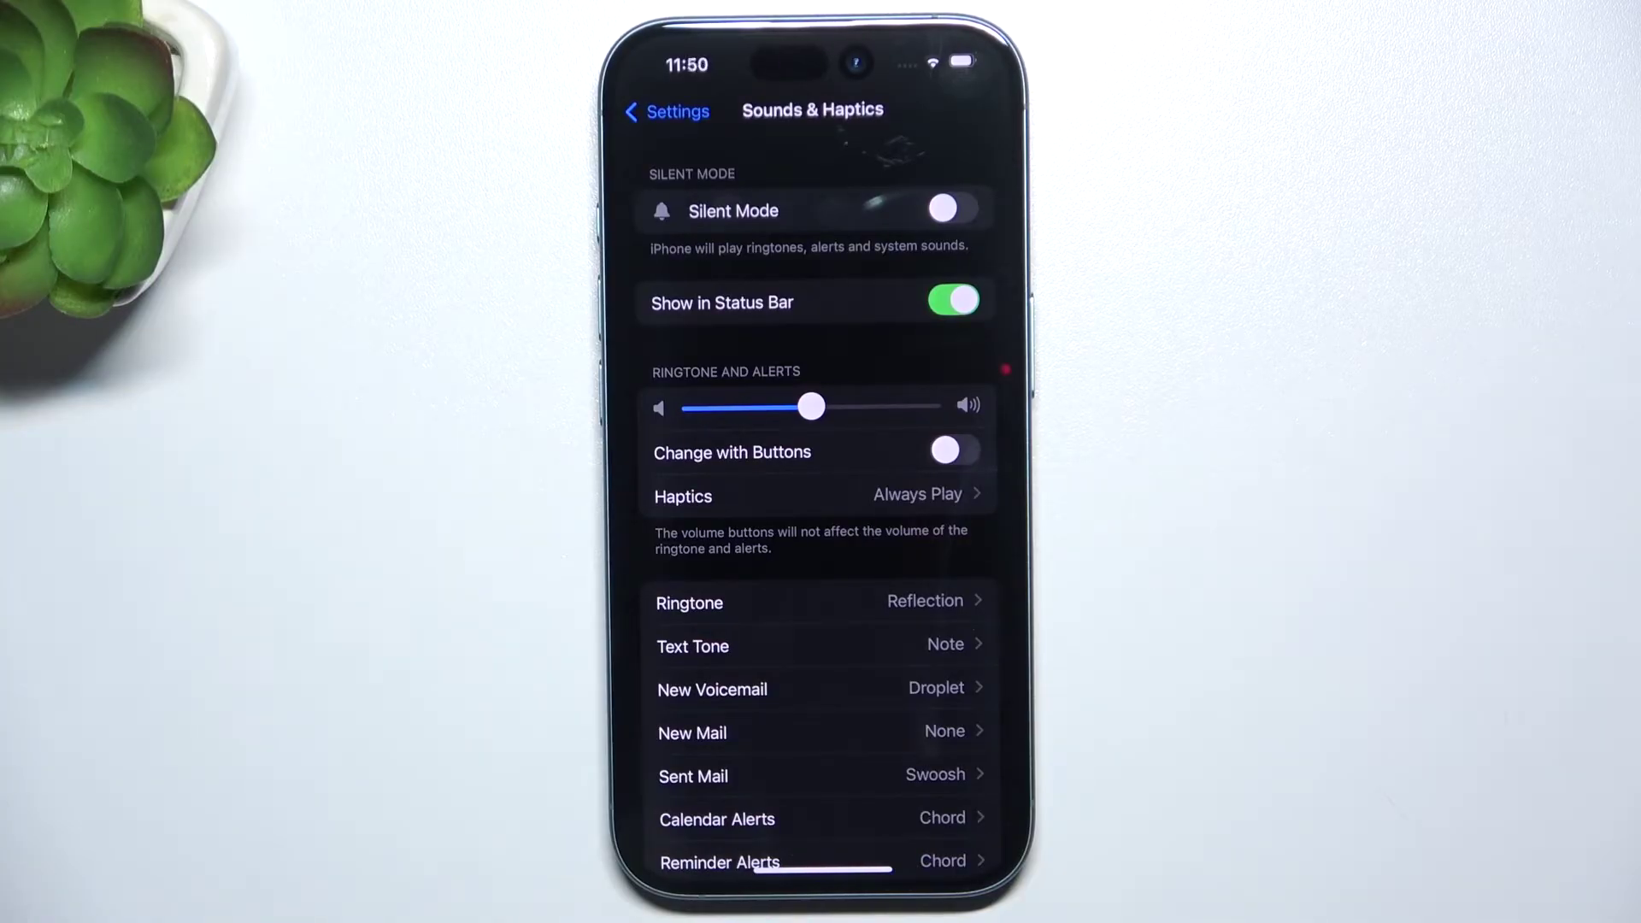
- Switch the Silent Mode toggle on in Sounds & Haptics
left_click(953, 210)
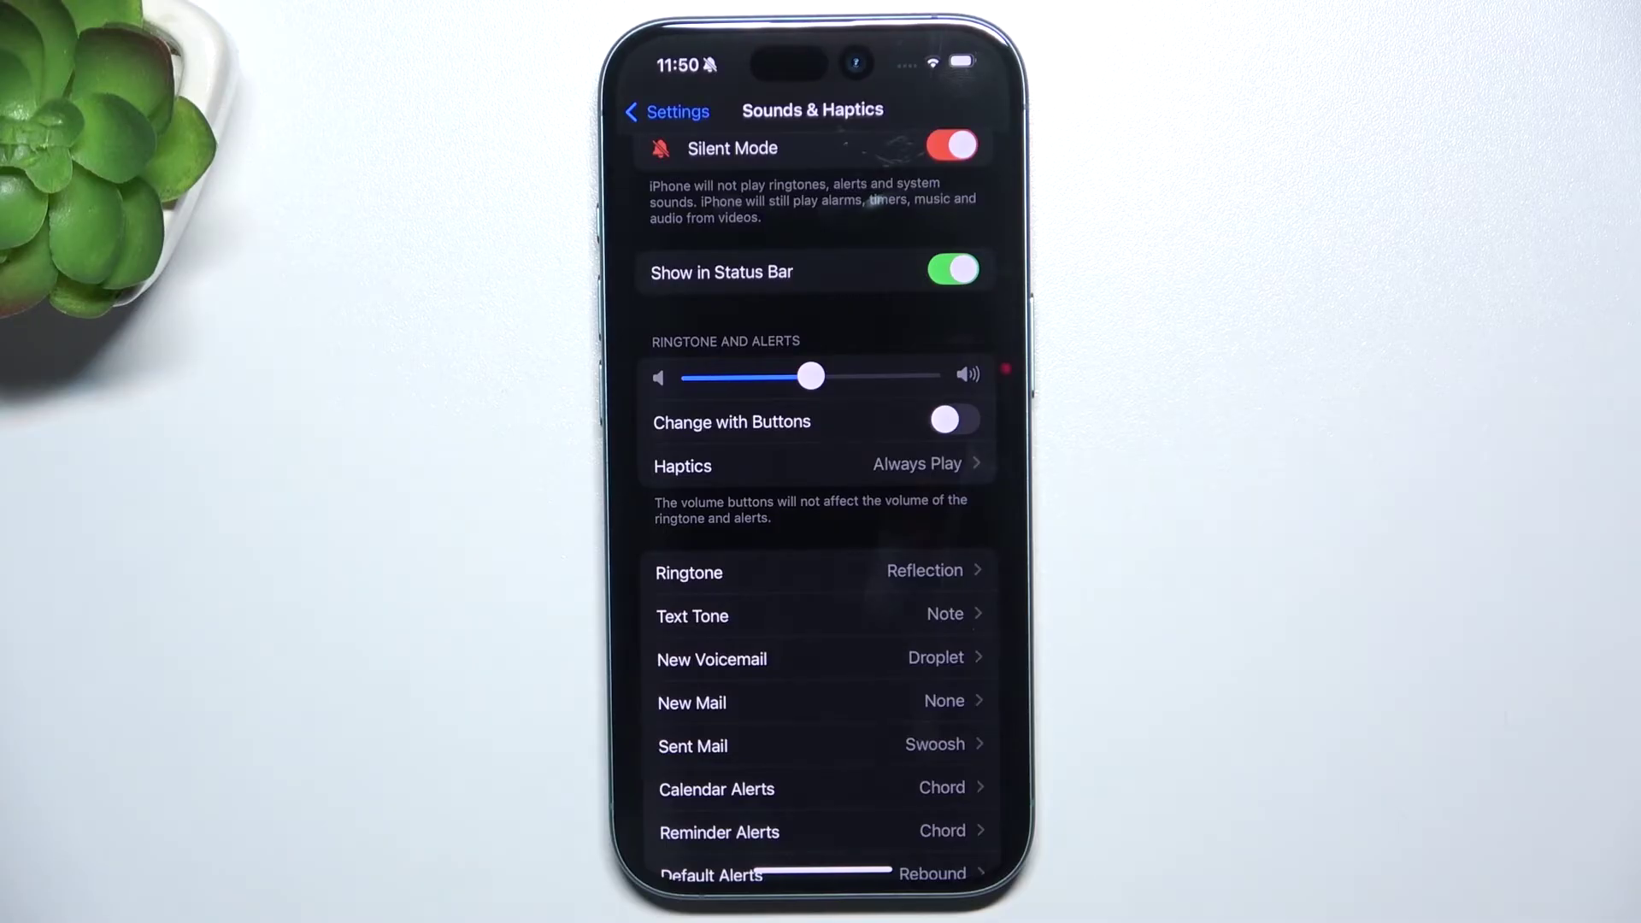
- Lower Ringtone and Alerts volume to about a third and enable Change with Buttons
mouse_move(810, 377)
left_mouse_down()
mouse_move(745, 376)
mouse_move(880, 376)
mouse_move(766, 376)
left_mouse_up()
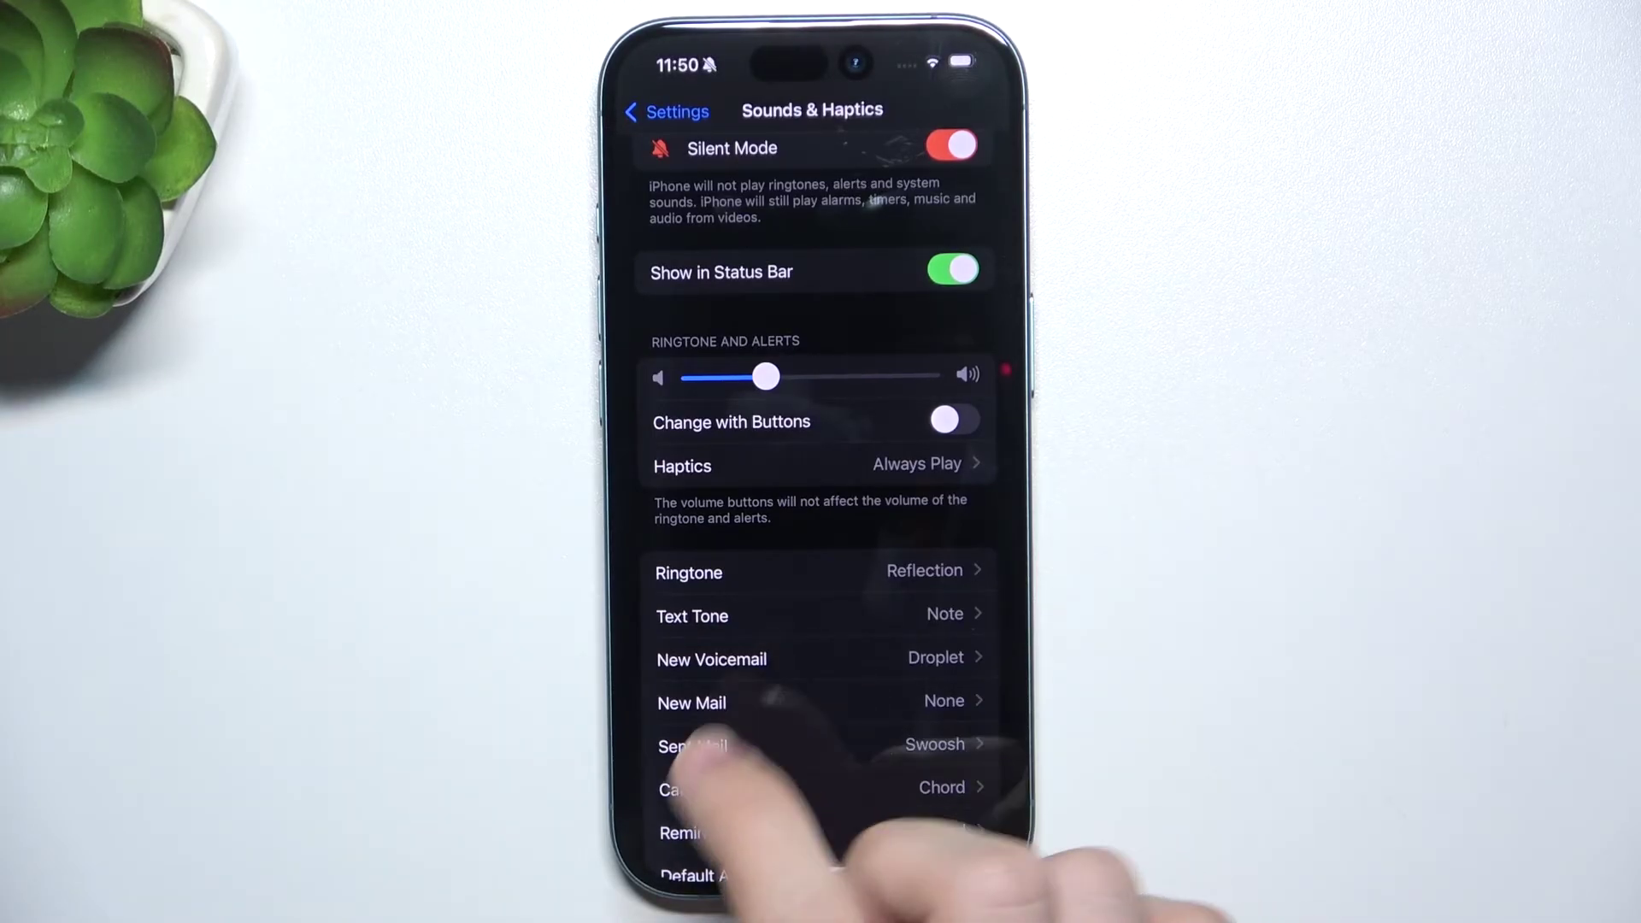
left_click(593, 372)
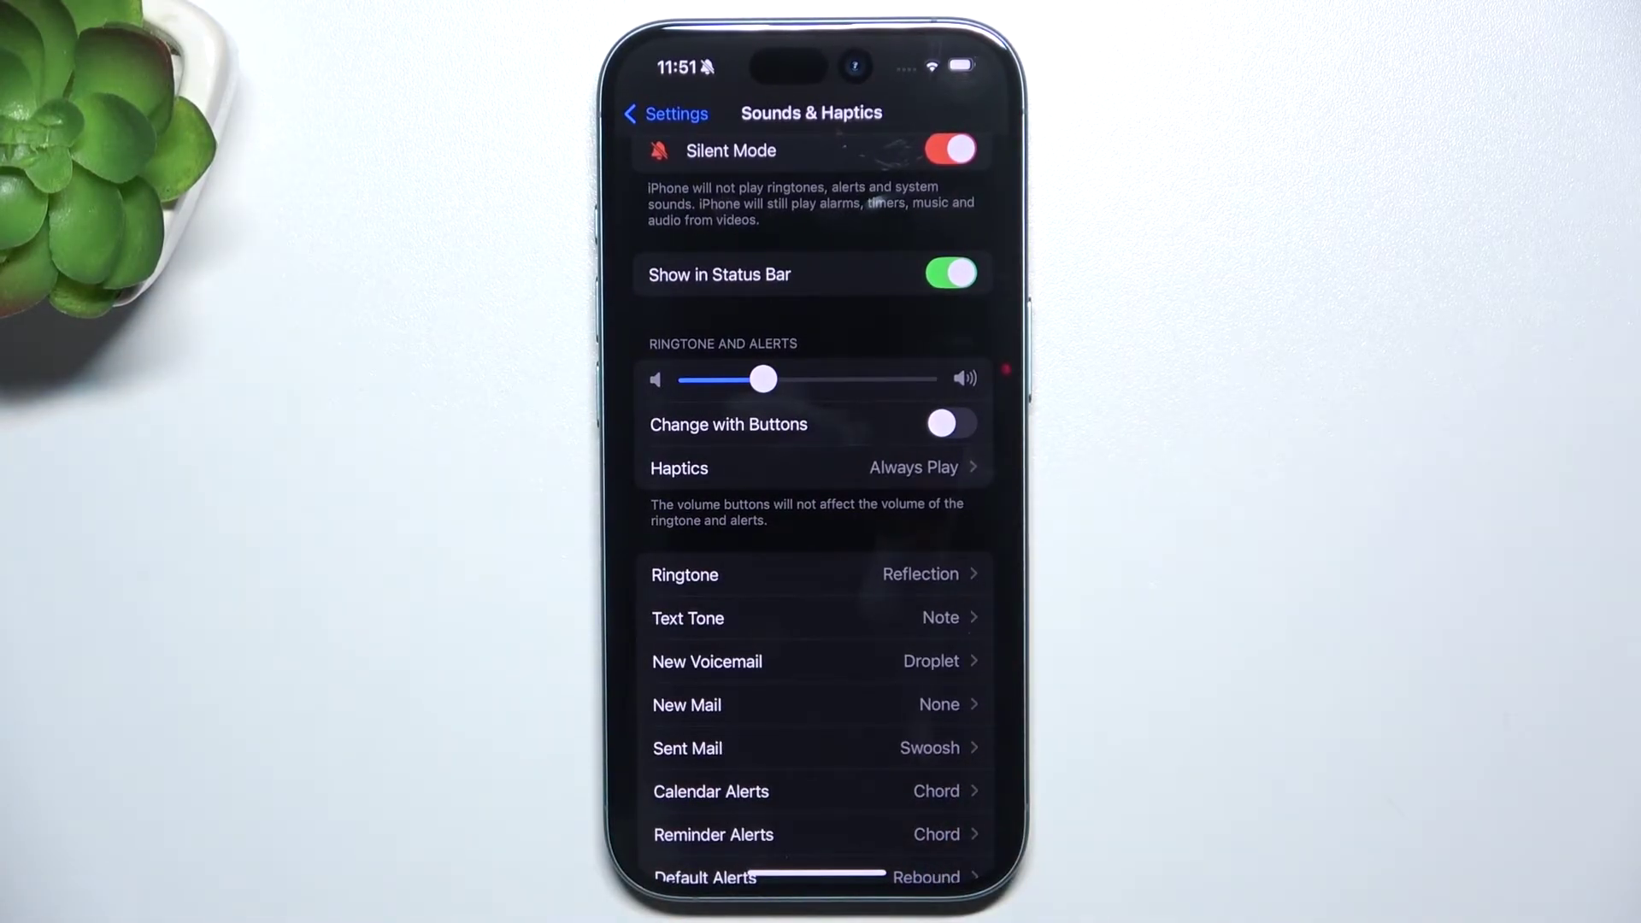
left_click(951, 423)
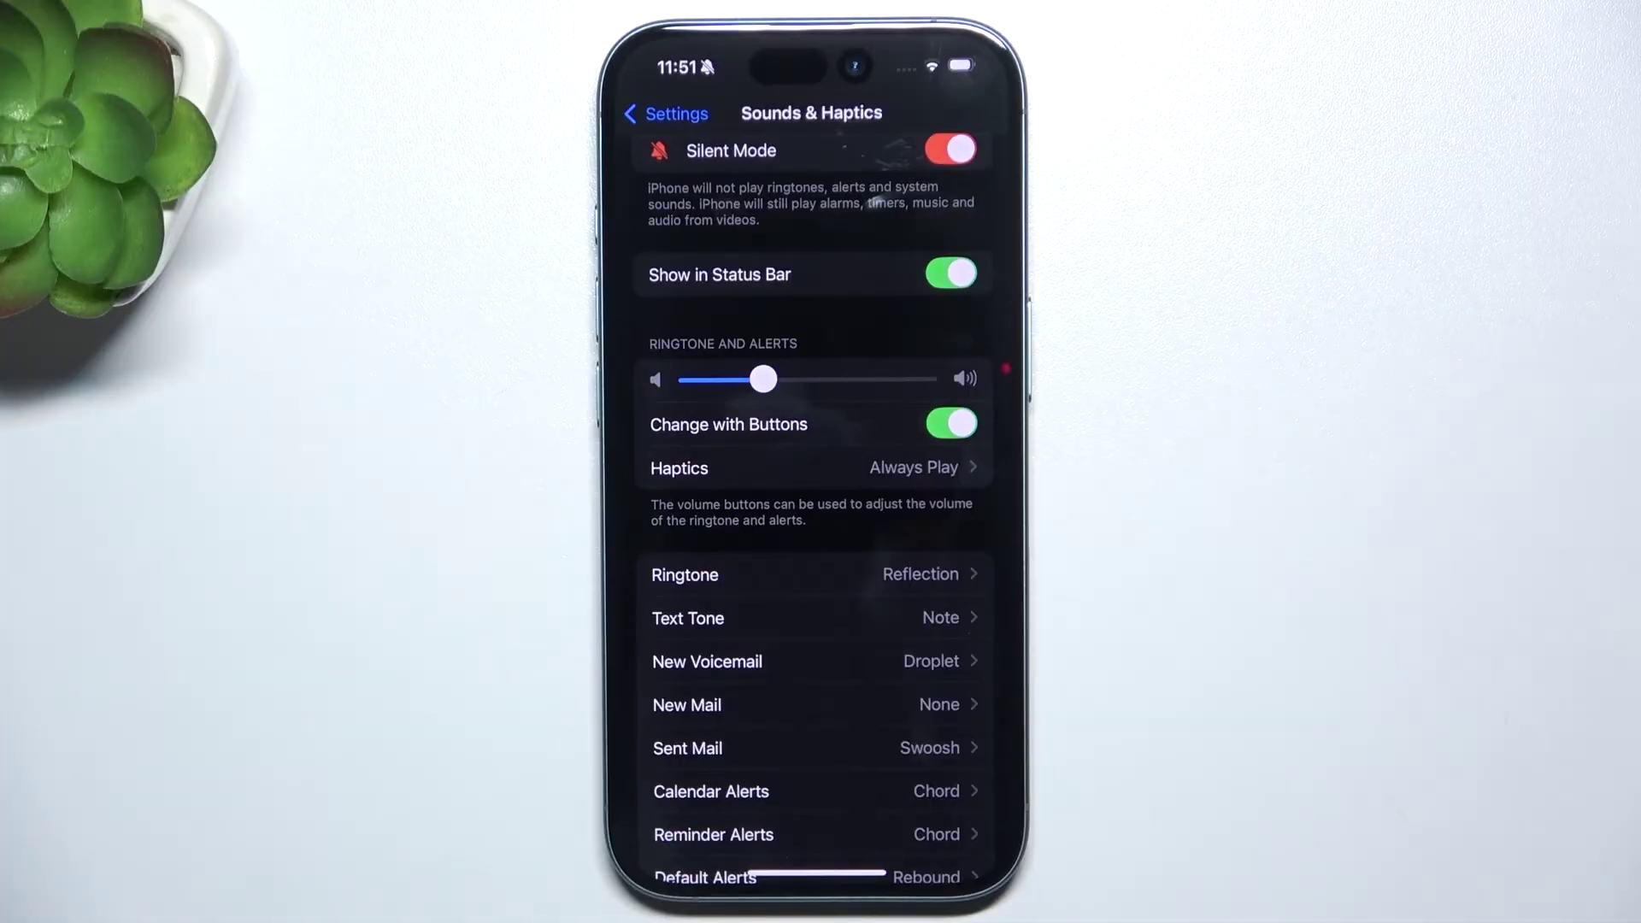
left_click(597, 298)
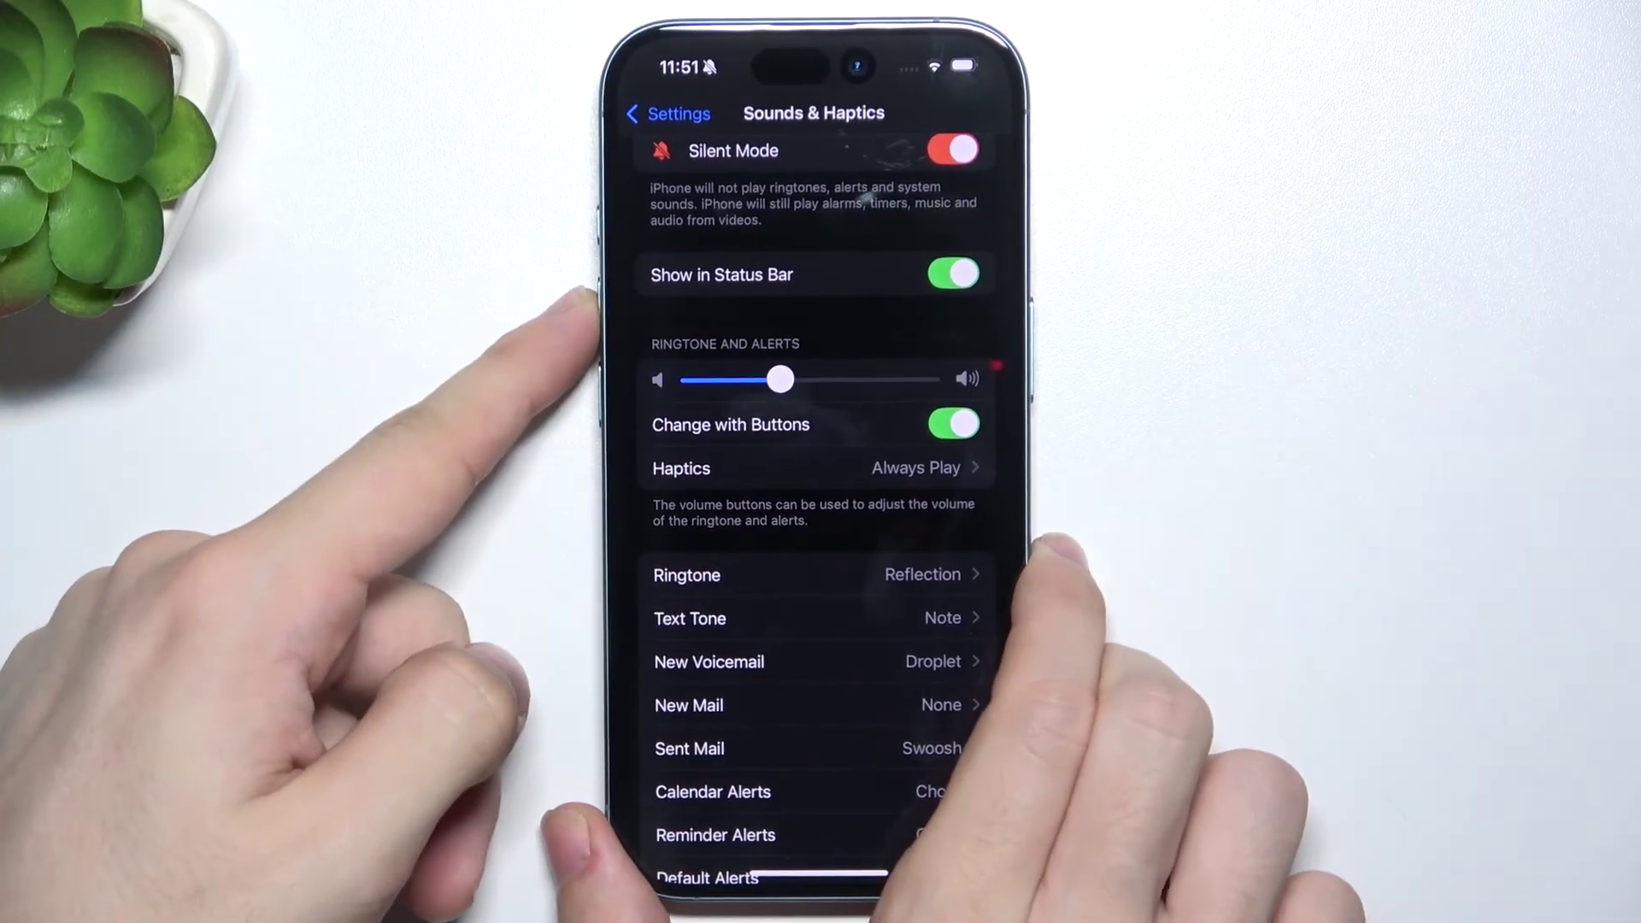
left_click(598, 320)
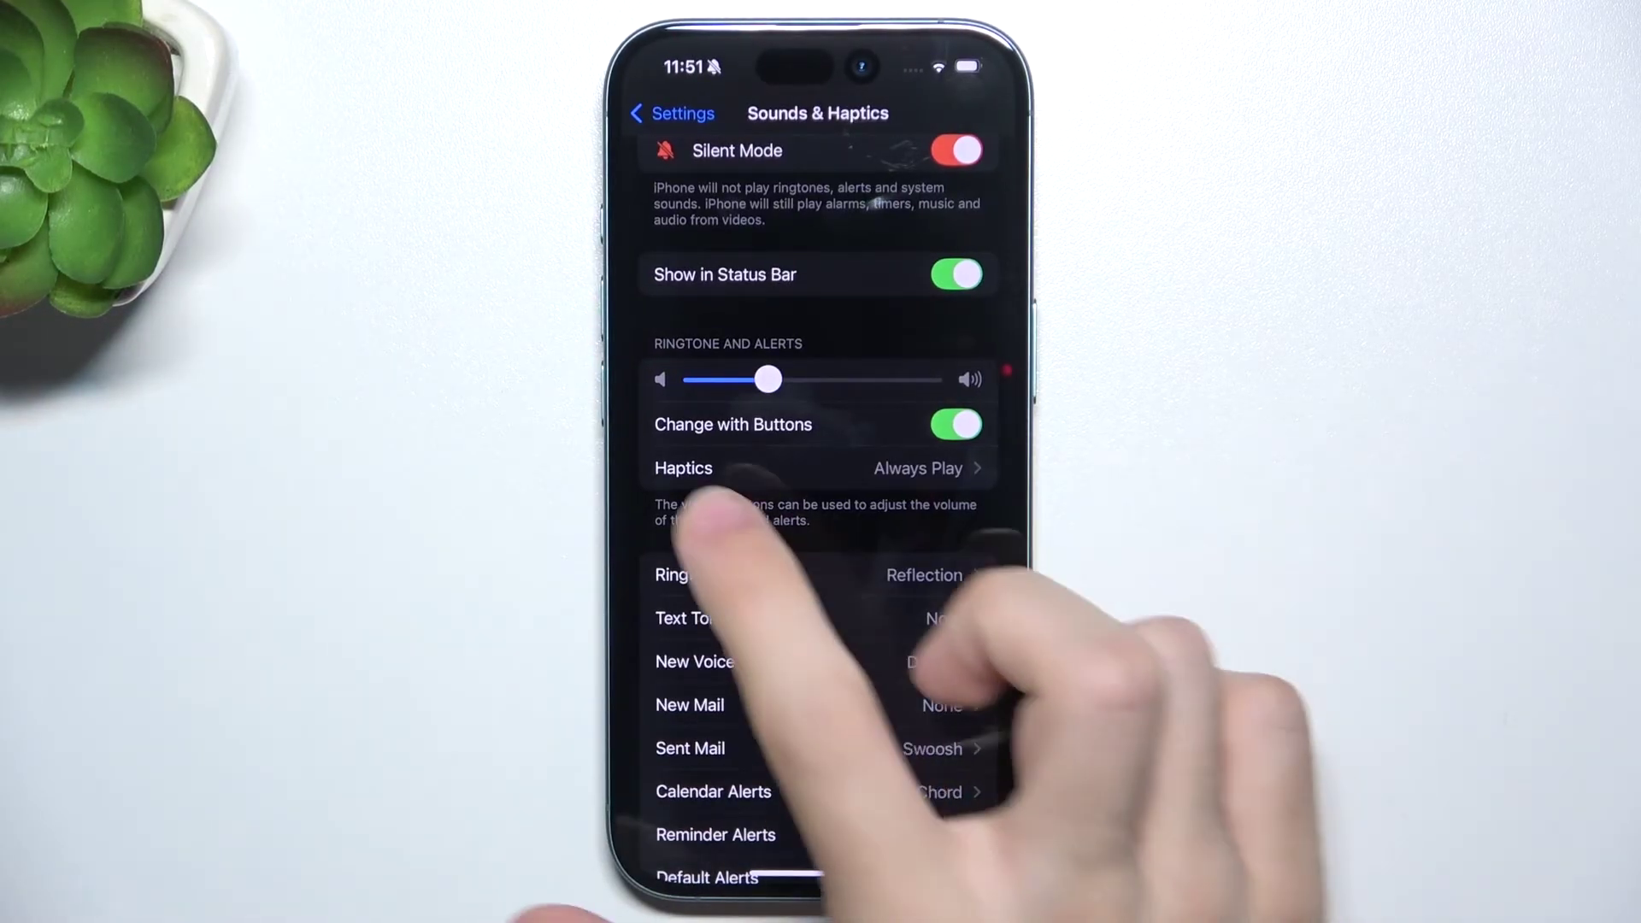
left_click(770, 467)
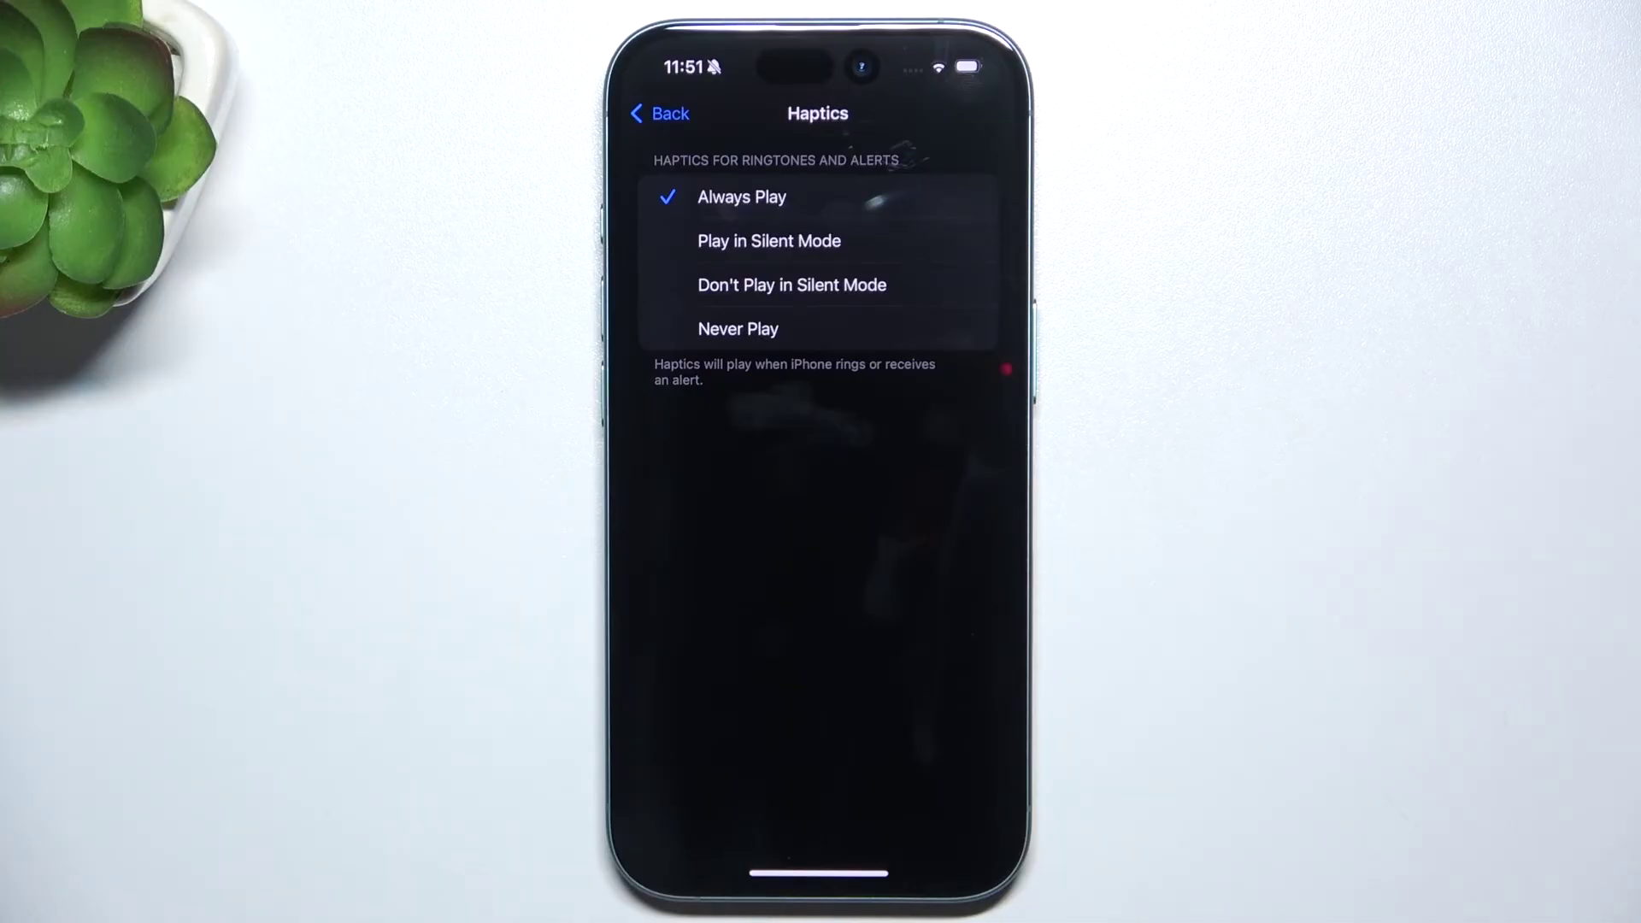
left_click_drag(616, 551, 1128, 513)
scroll(885, 423, "down", 3)
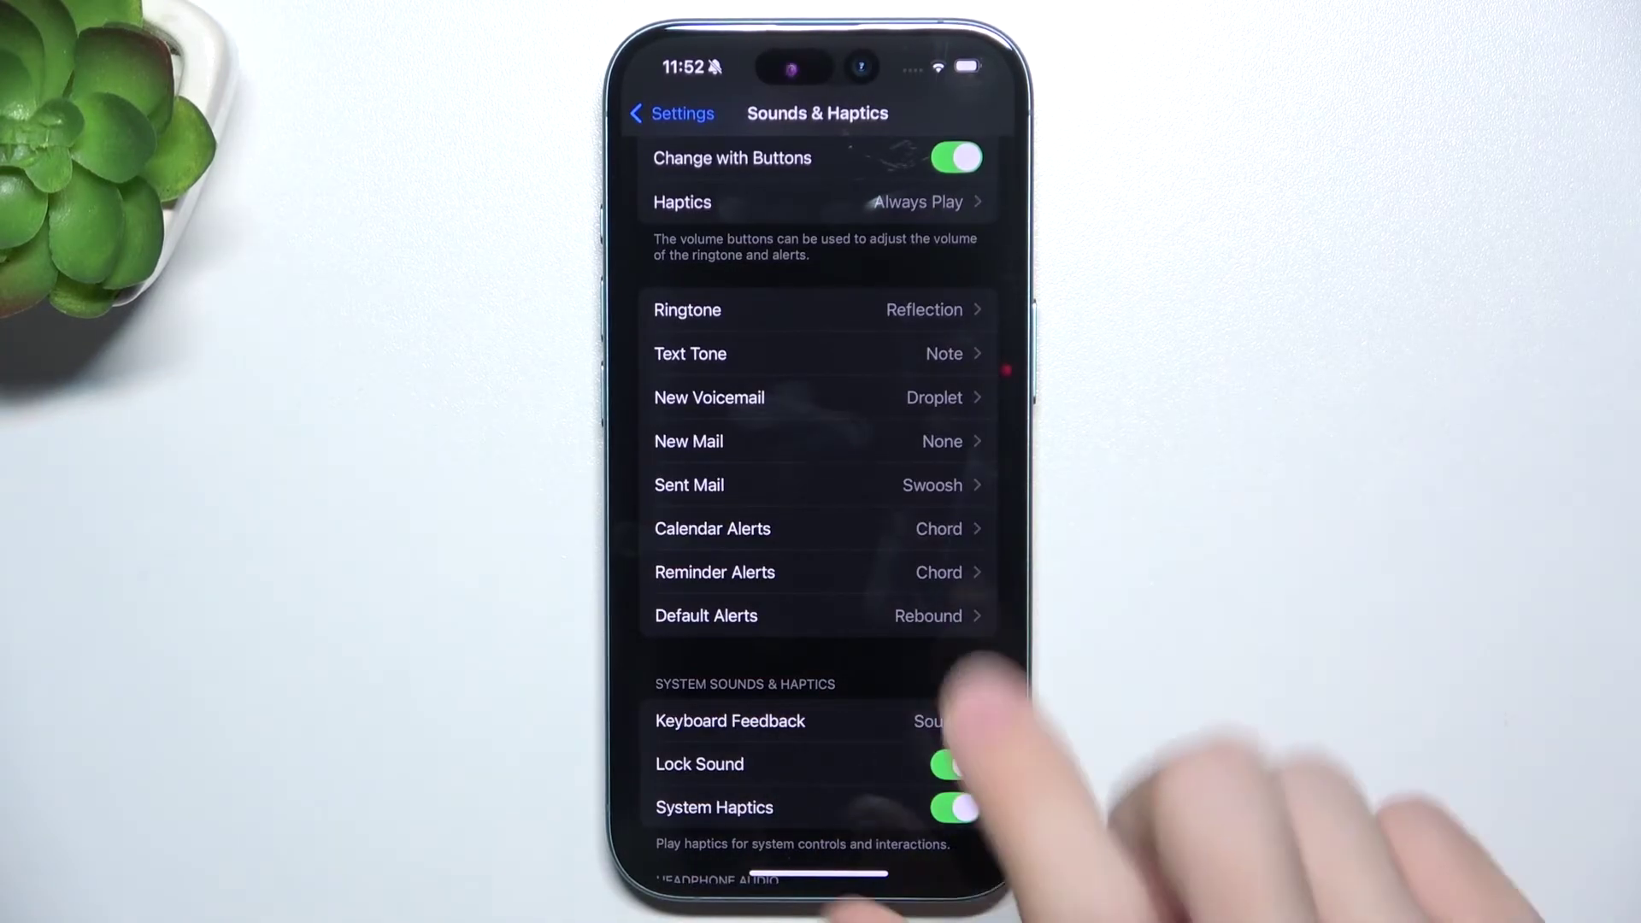
- Preview Note and Milestone, then set Default Alerts to Tri-tone
left_click(872, 616)
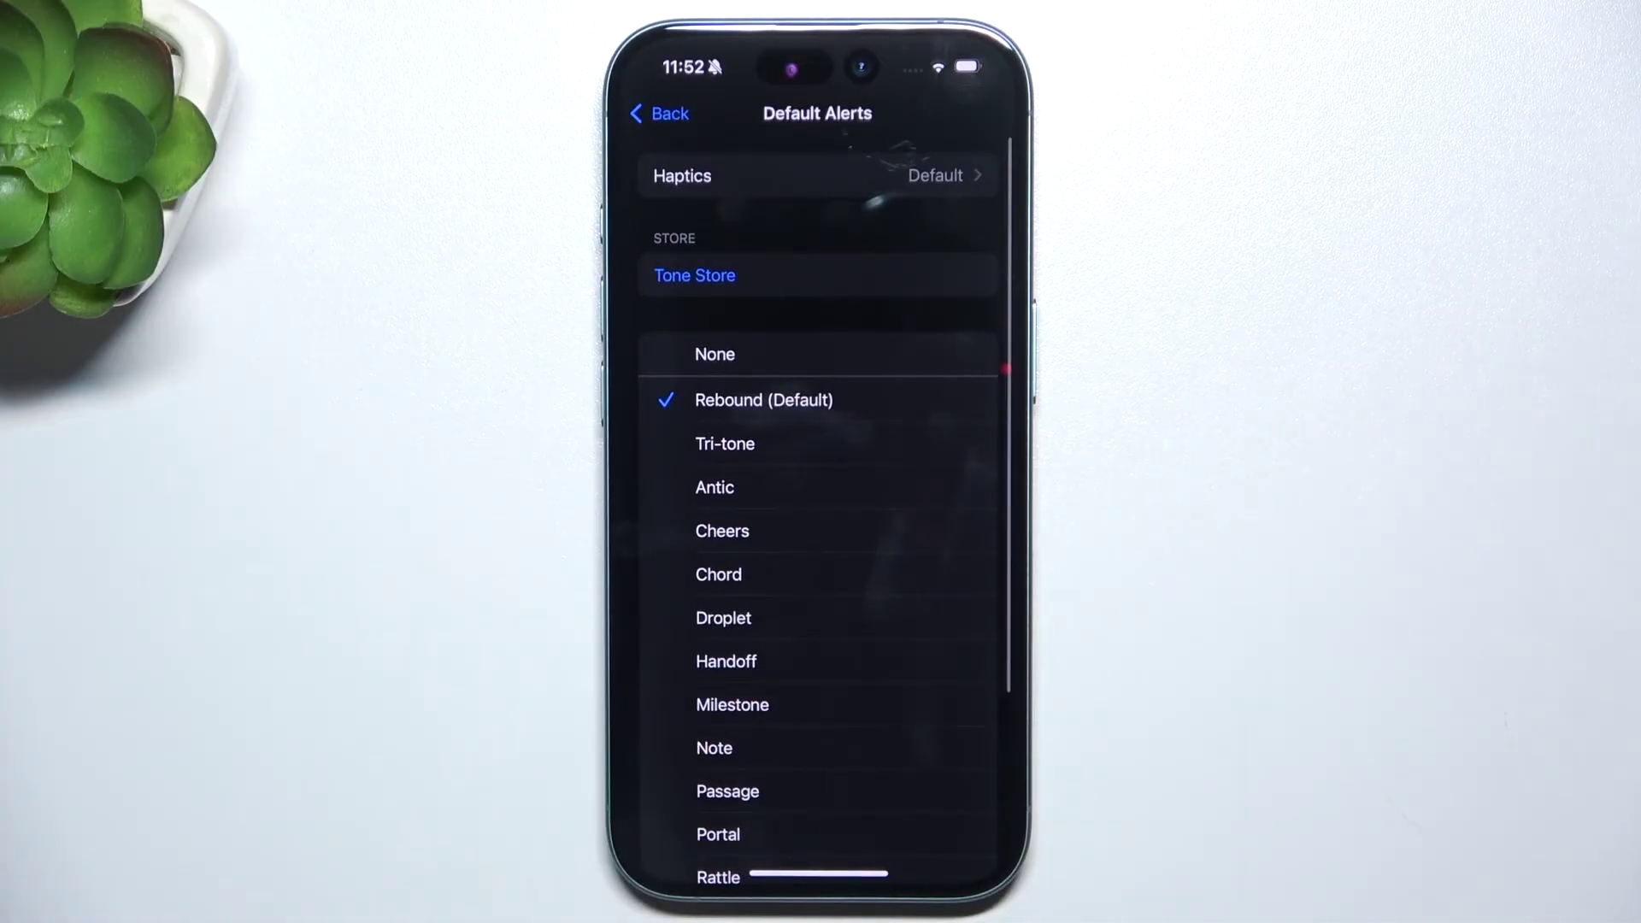
scroll(897, 552, "down", 2)
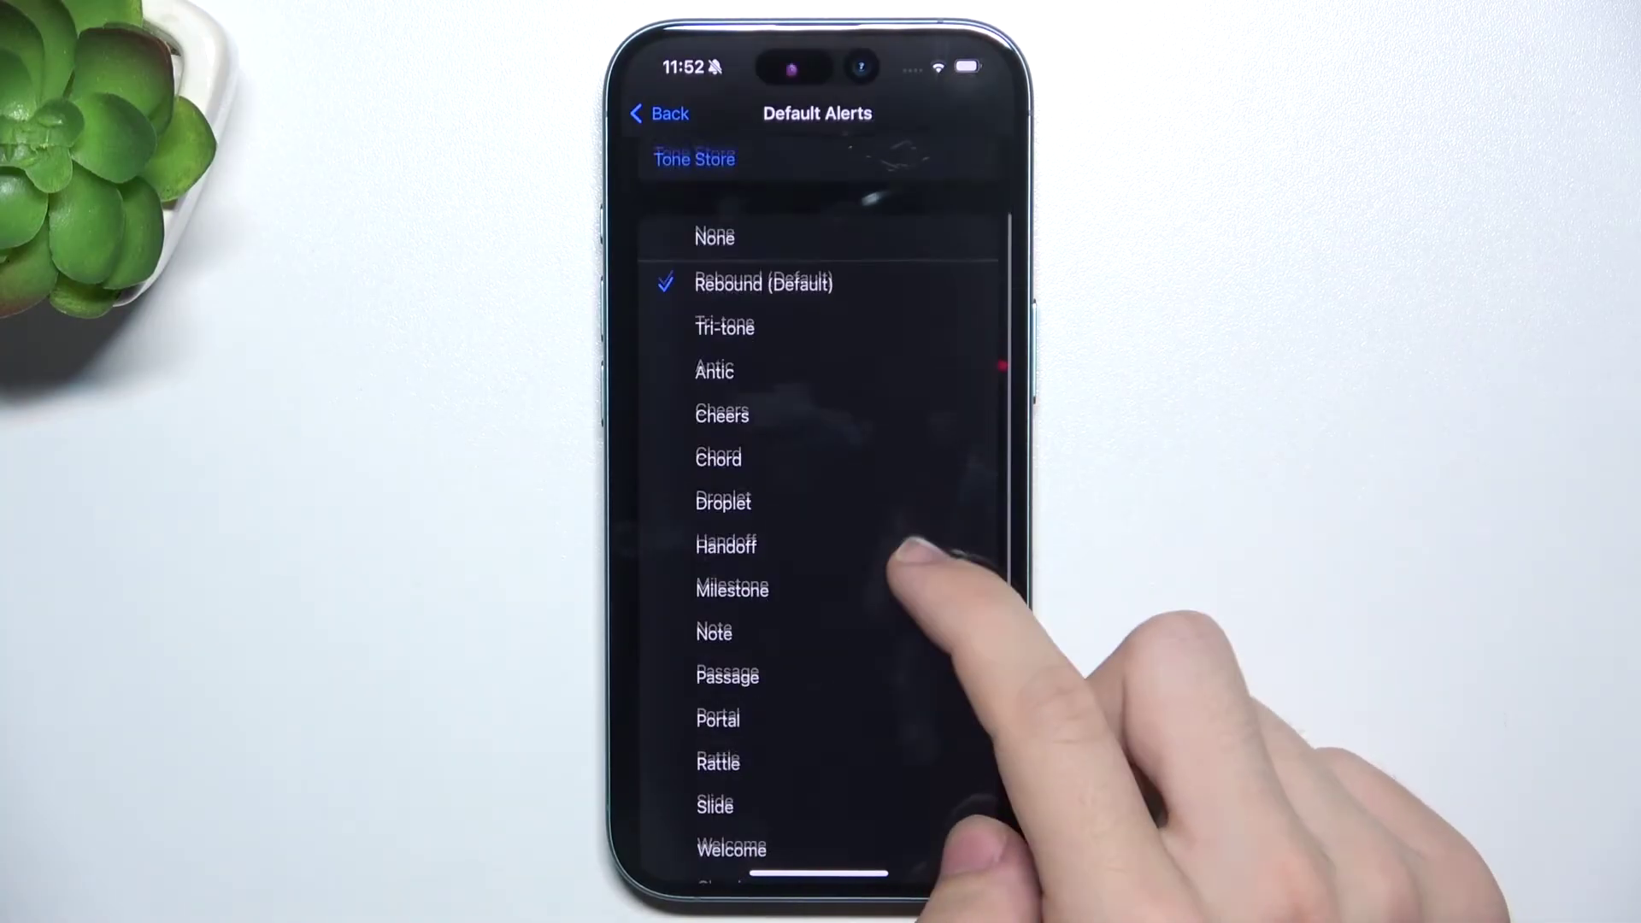
left_click(847, 611)
left_click(796, 567)
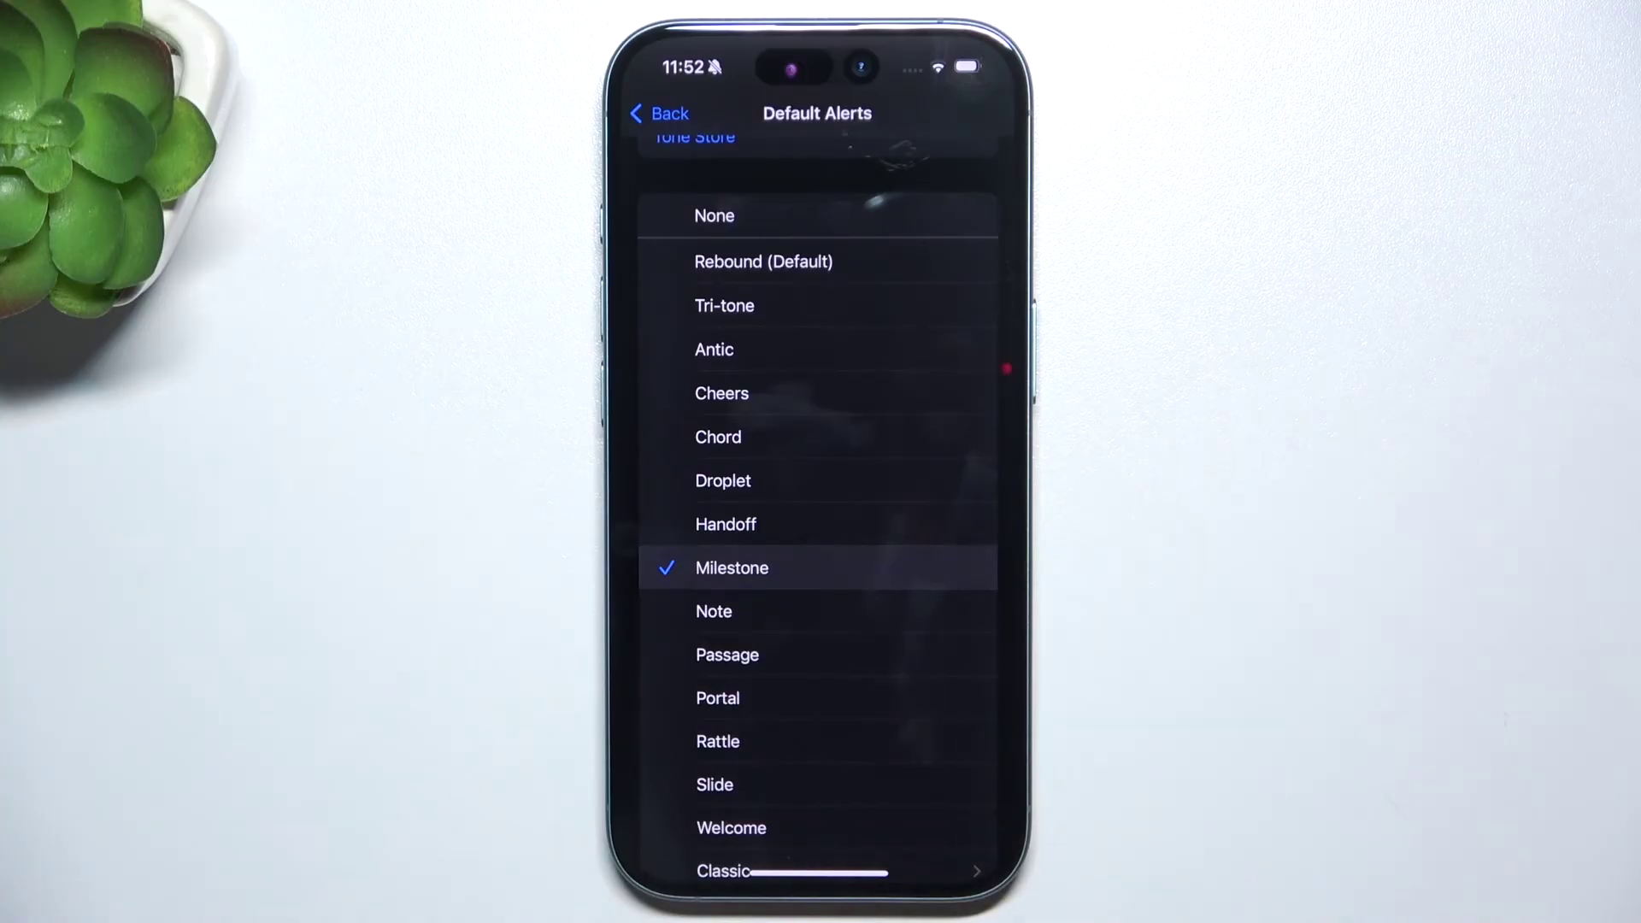
scroll(872, 513, "down", 1)
left_click(833, 269)
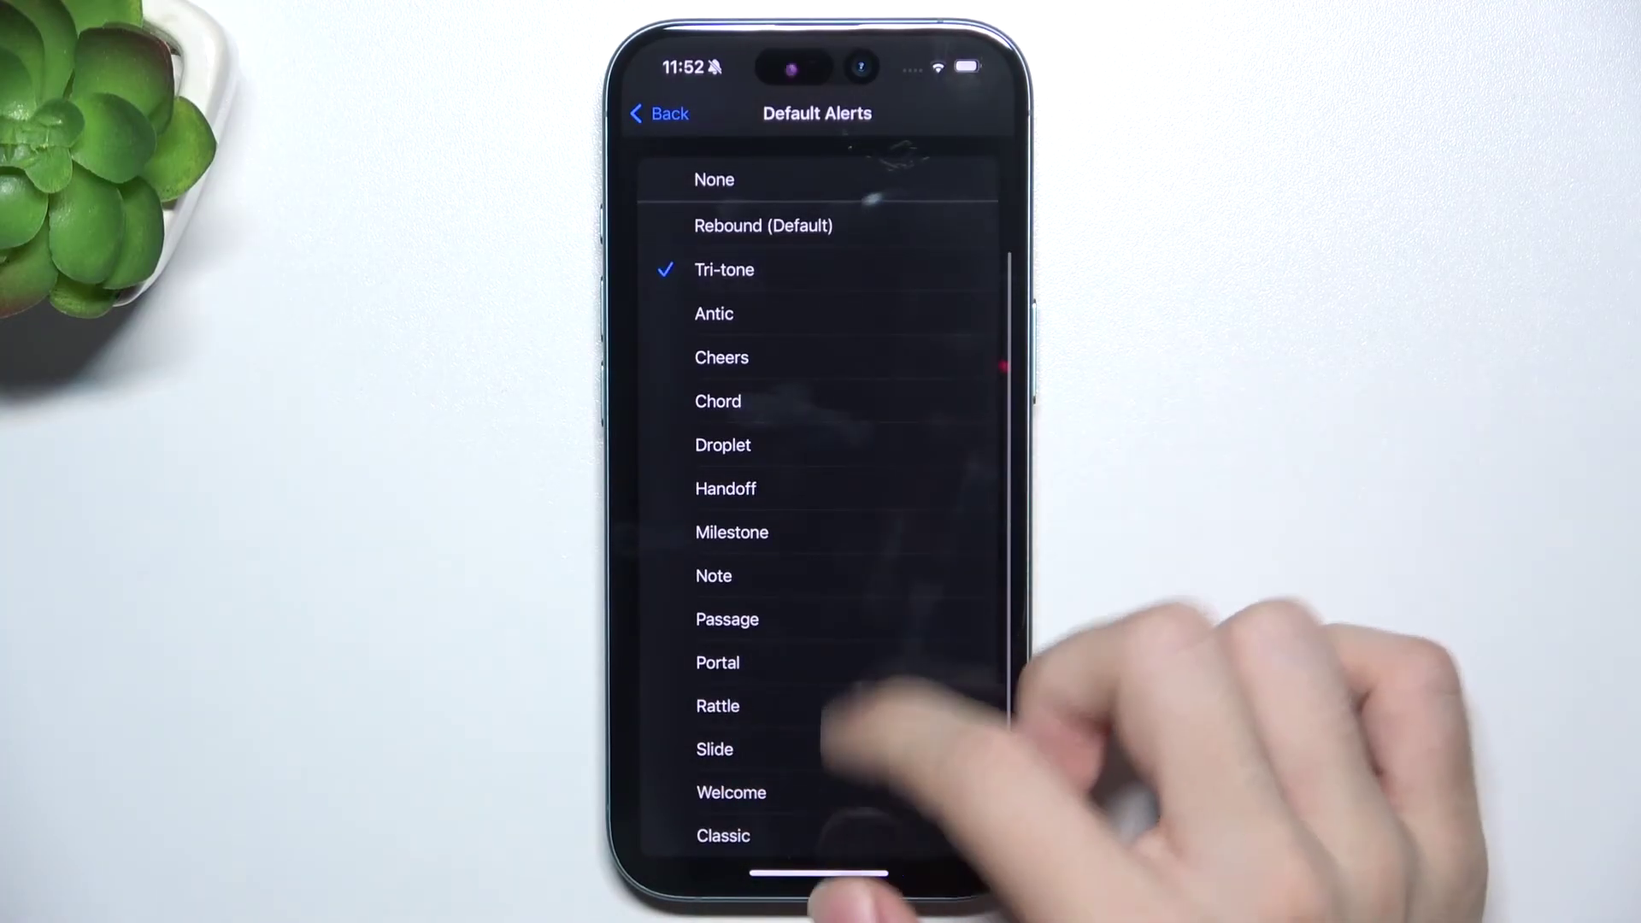
scroll(873, 718, "down", 1)
- Browse Classic tones, try vibration None, and keep Synchronised (Default) vibration
left_click(770, 793)
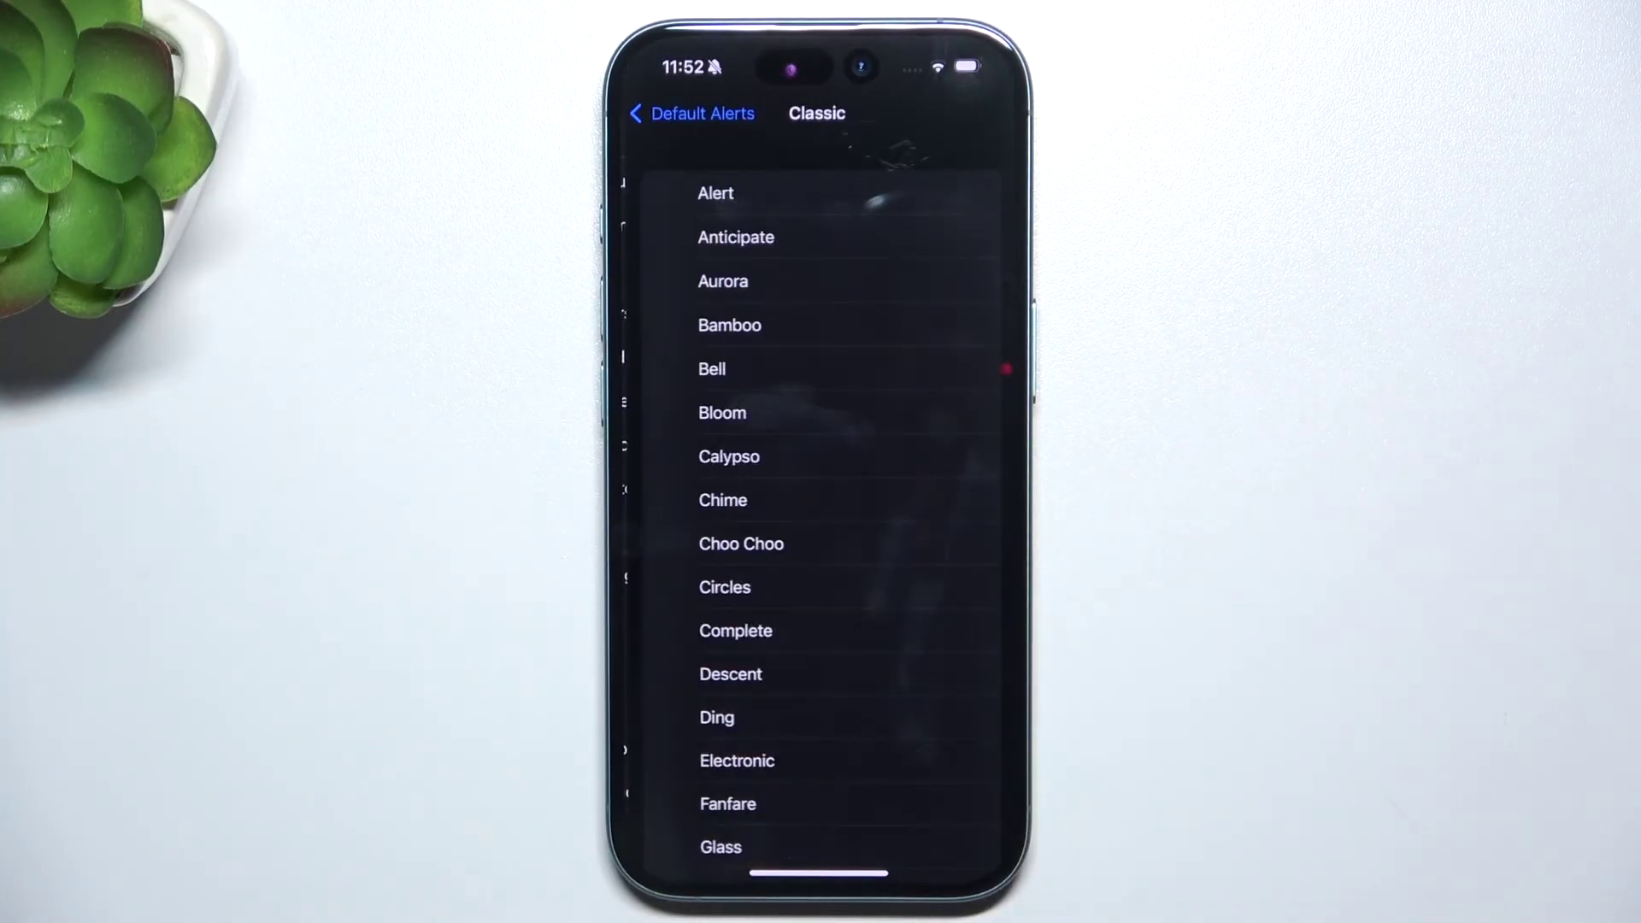
scroll(948, 538, "down", 10)
left_click_drag(654, 719, 885, 538)
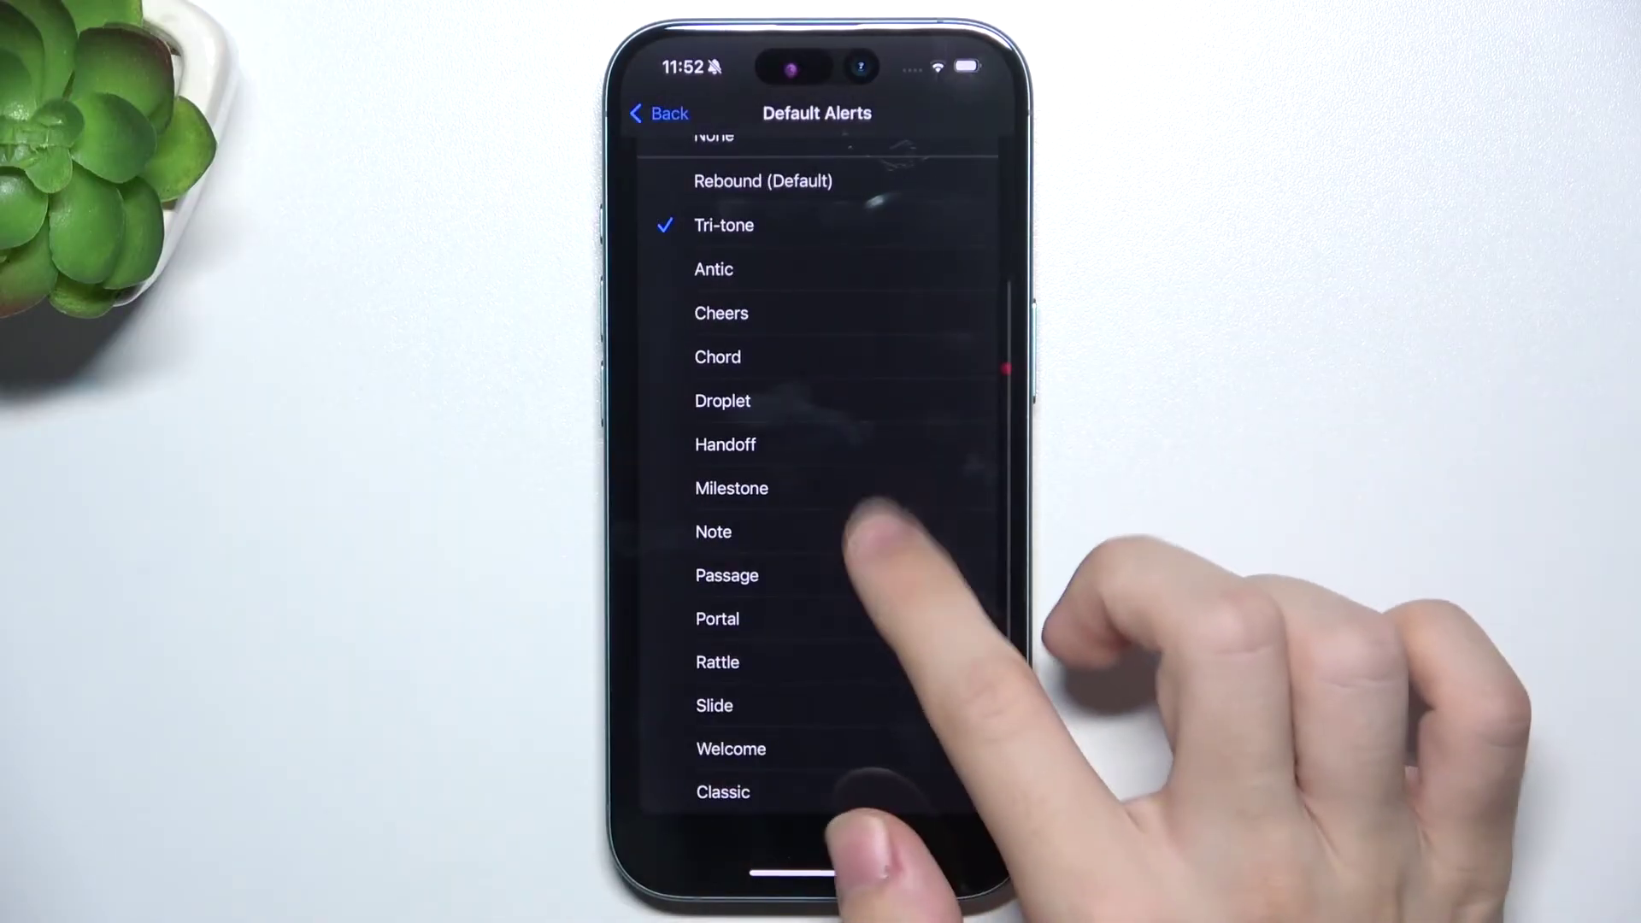
scroll(898, 577, "up", 10)
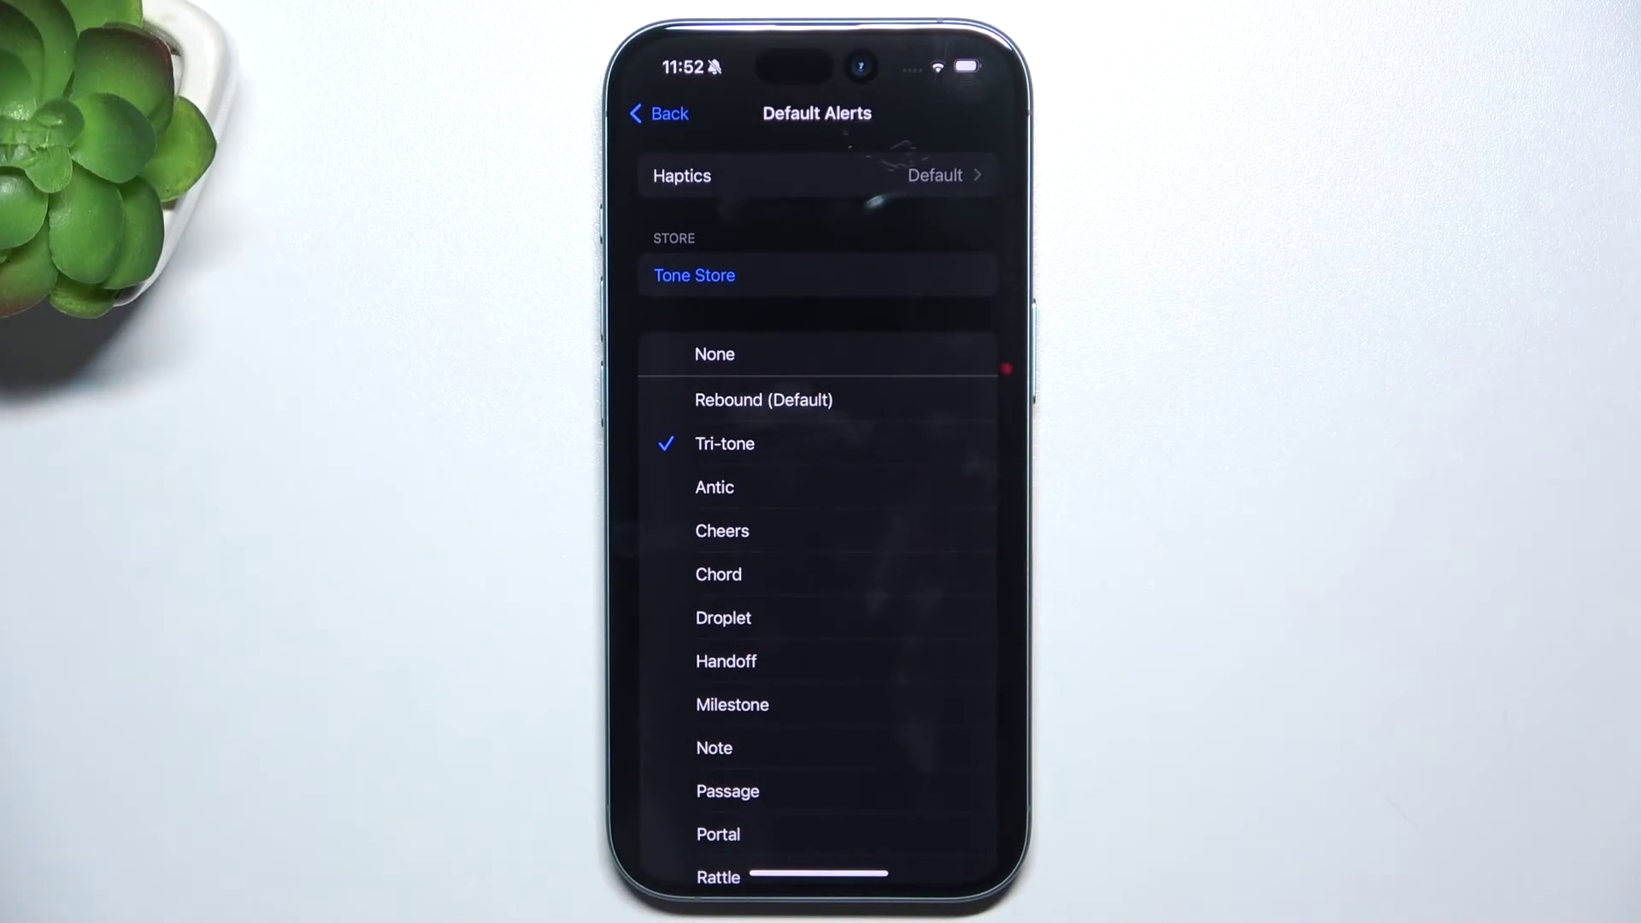
left_click(820, 176)
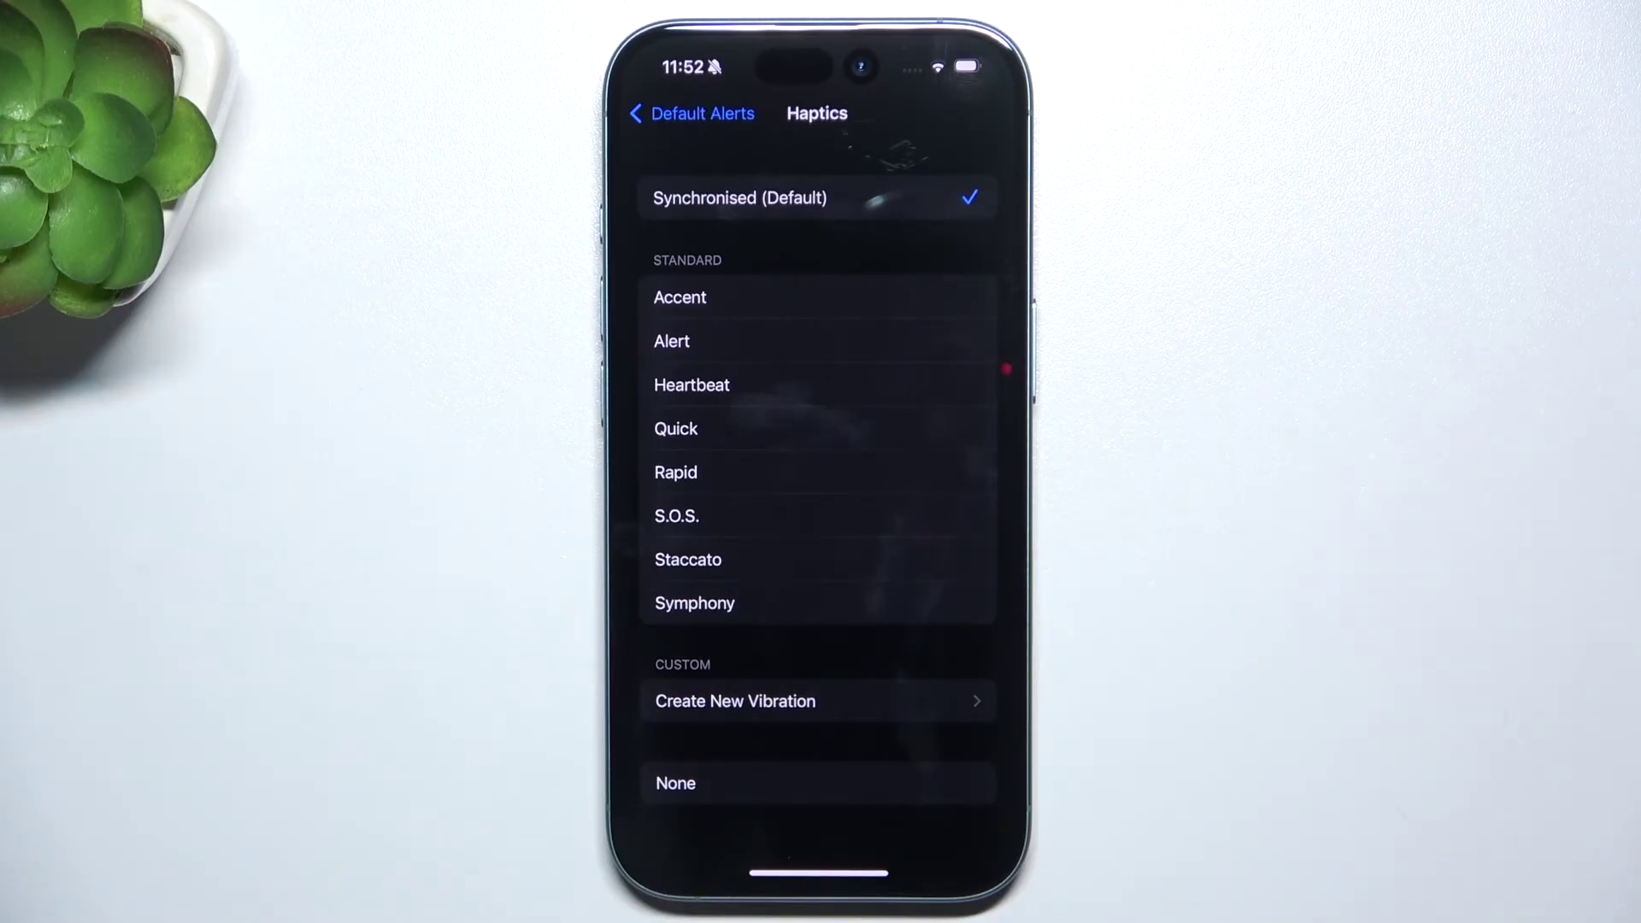
left_click(948, 783)
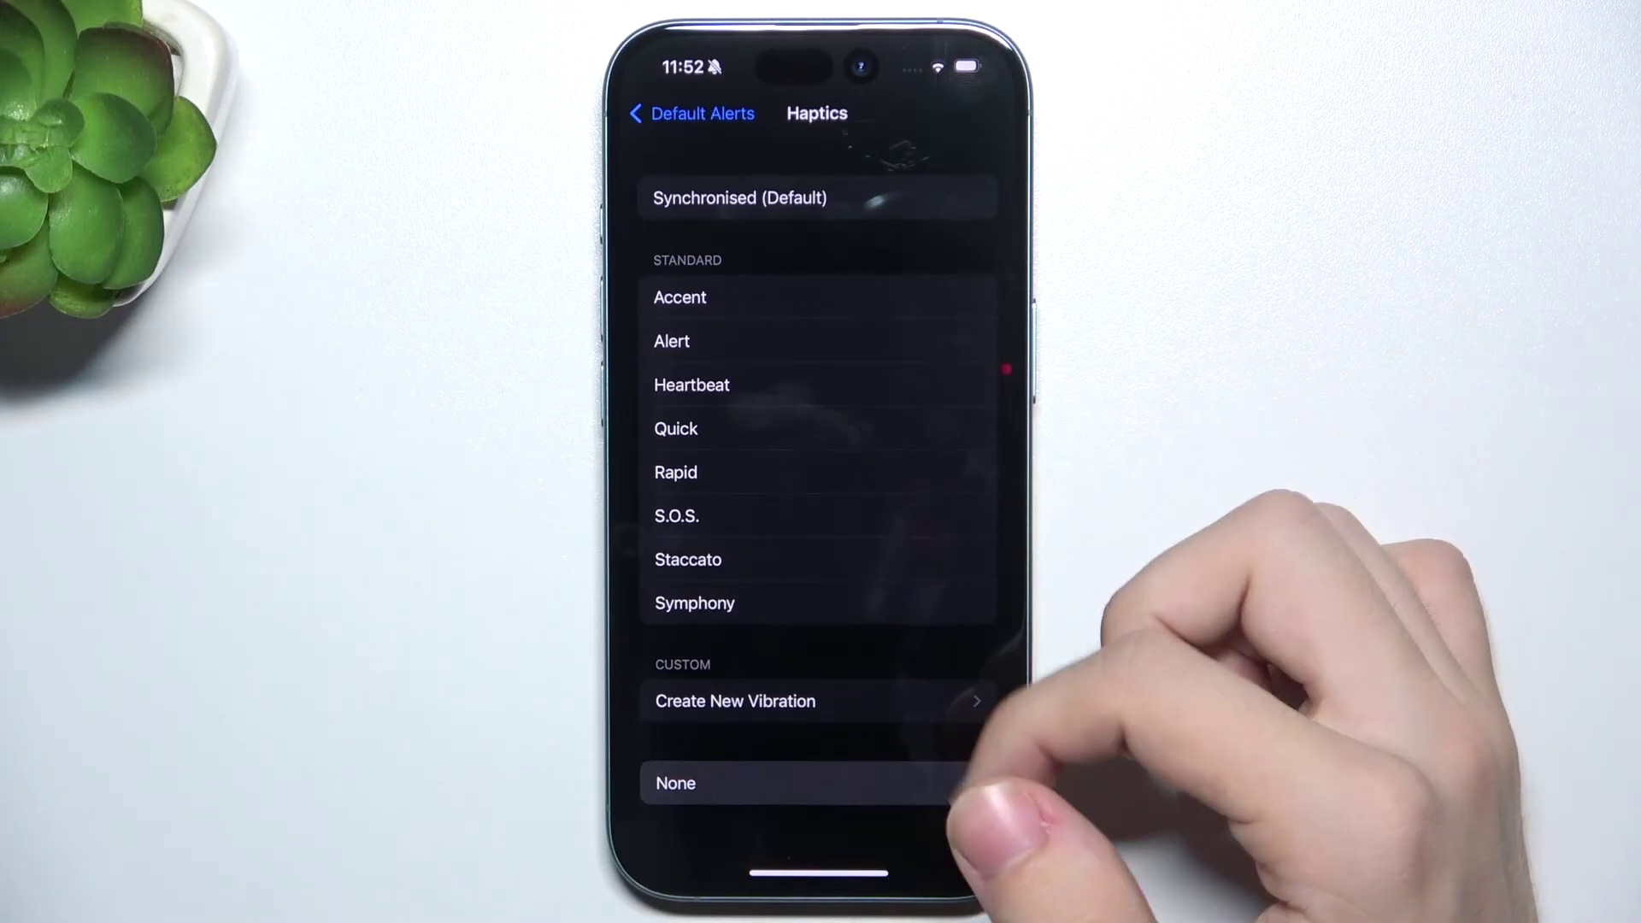
left_click(899, 198)
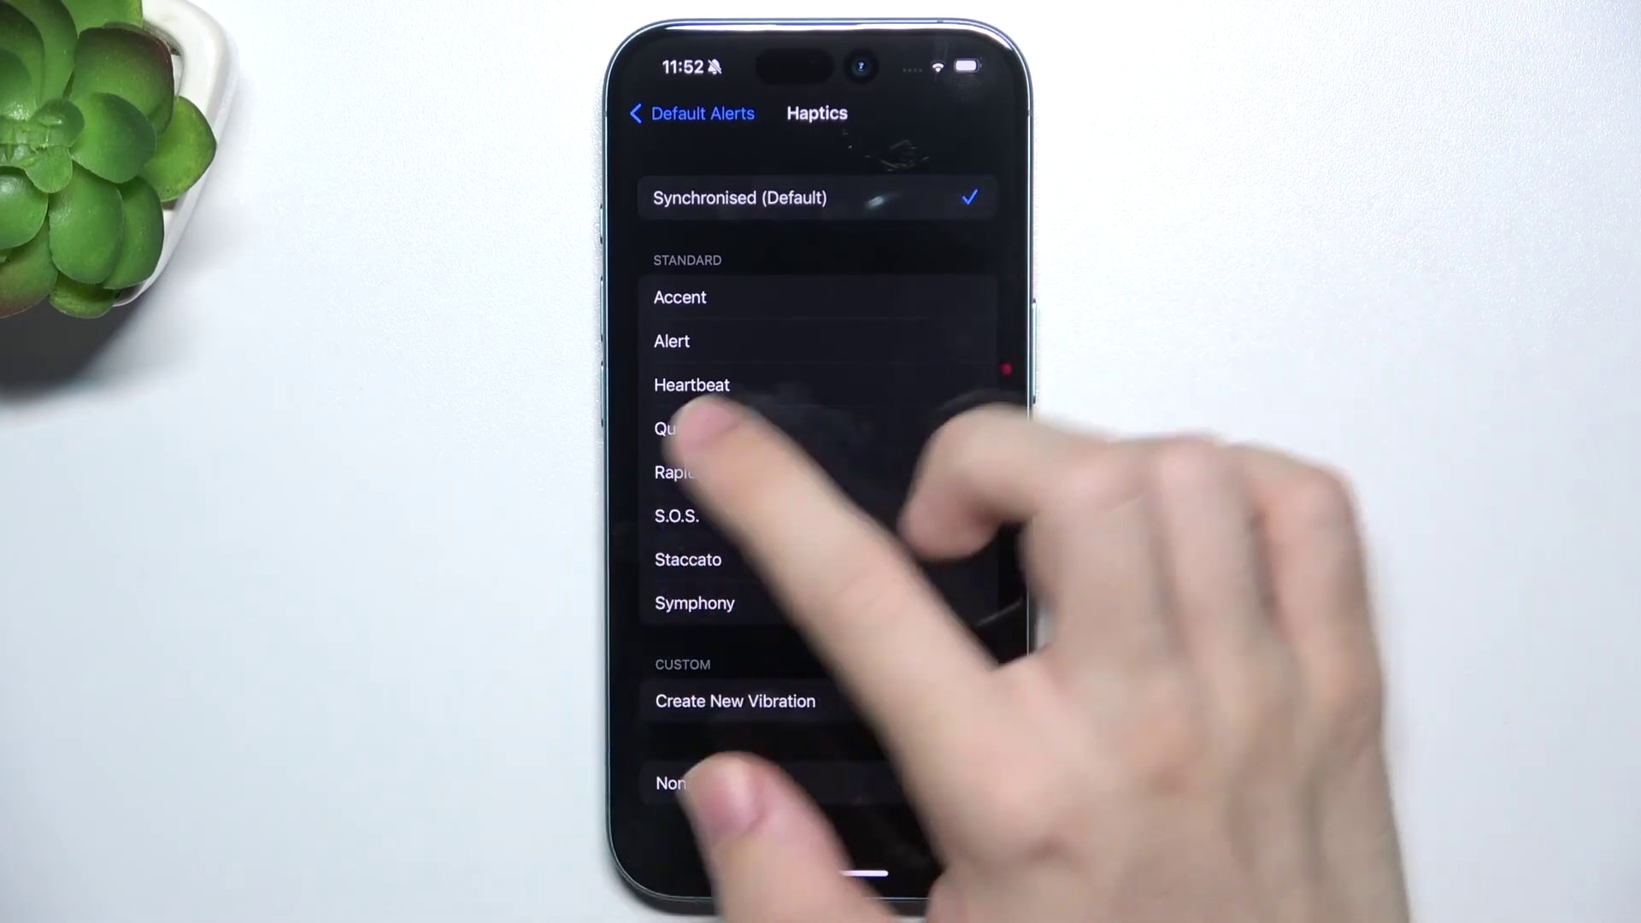
left_click(693, 114)
left_click(659, 113)
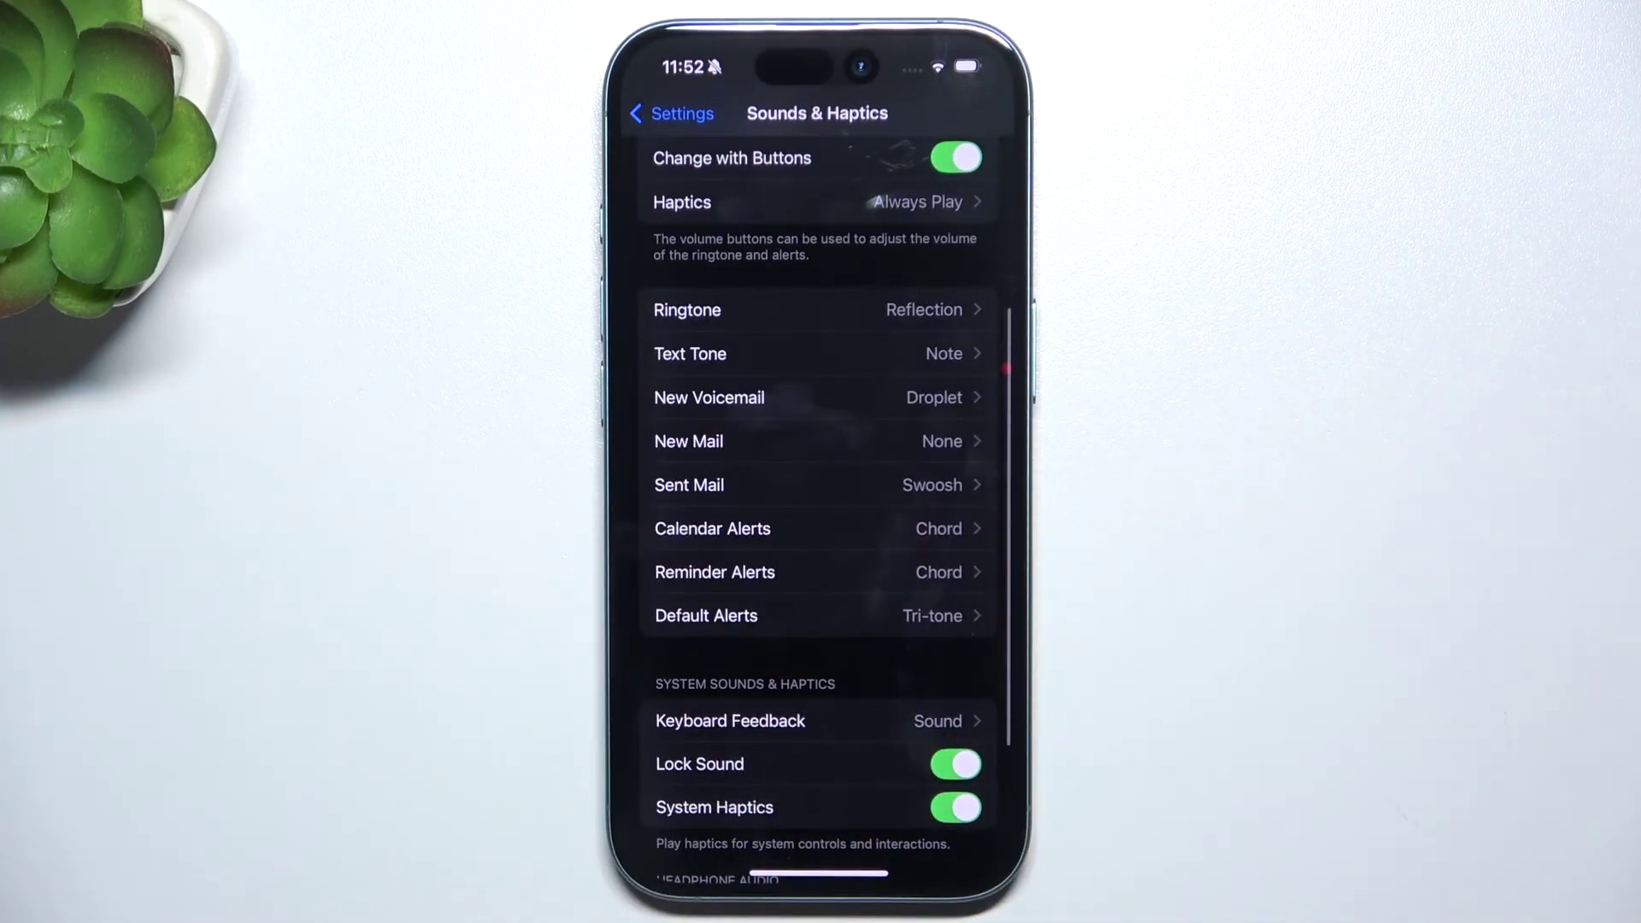
scroll(936, 513, "down", 2)
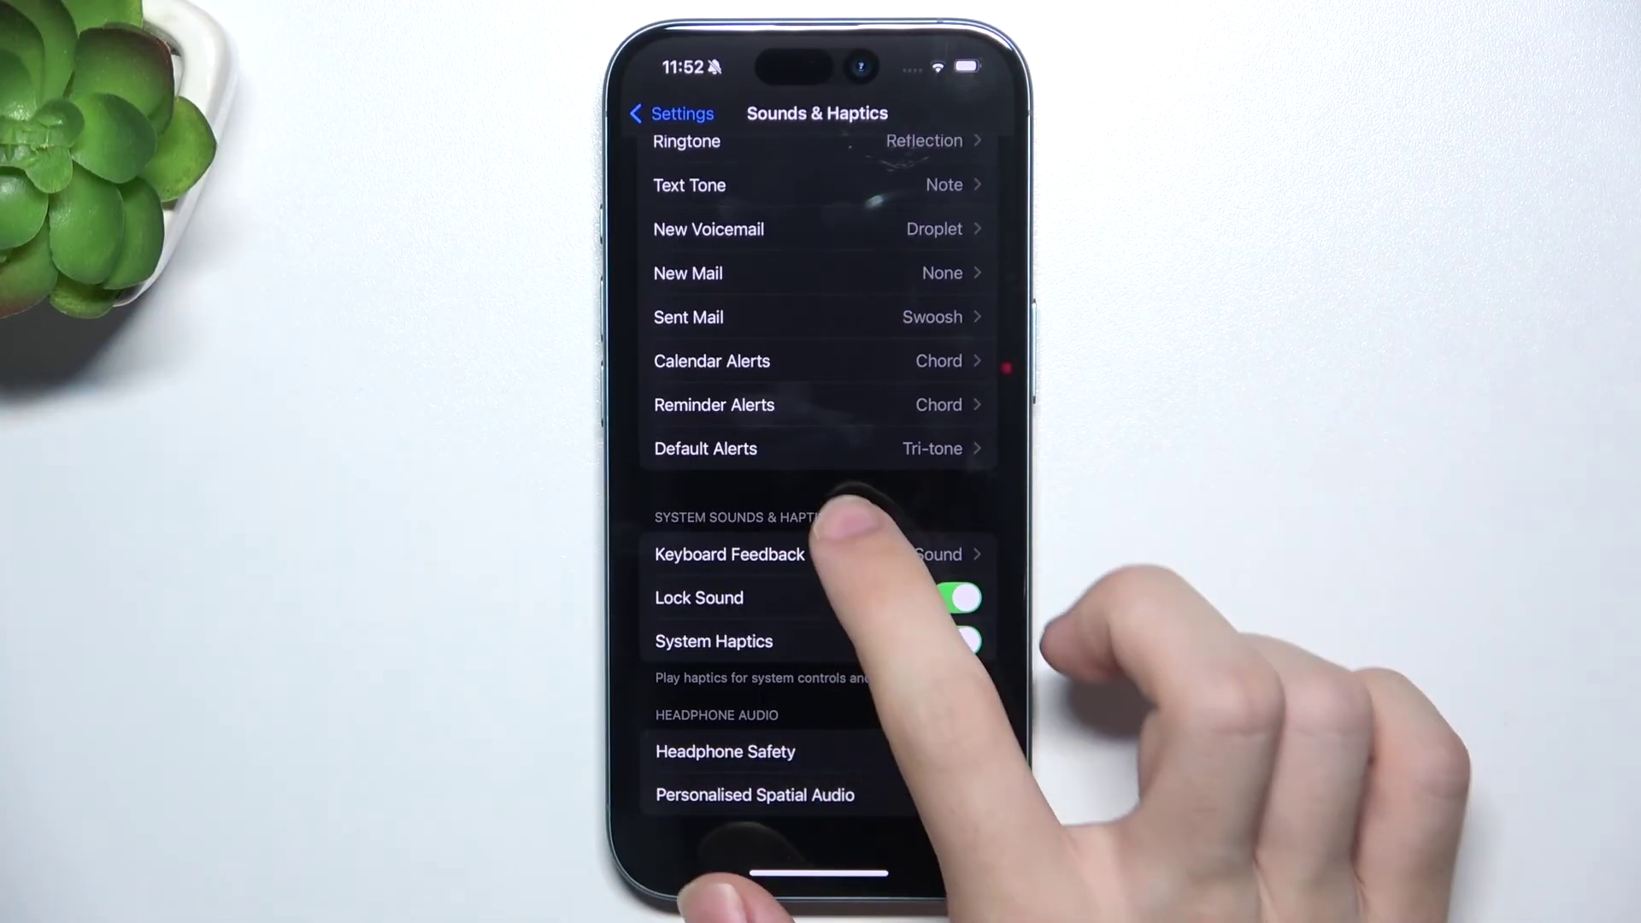
left_click(769, 554)
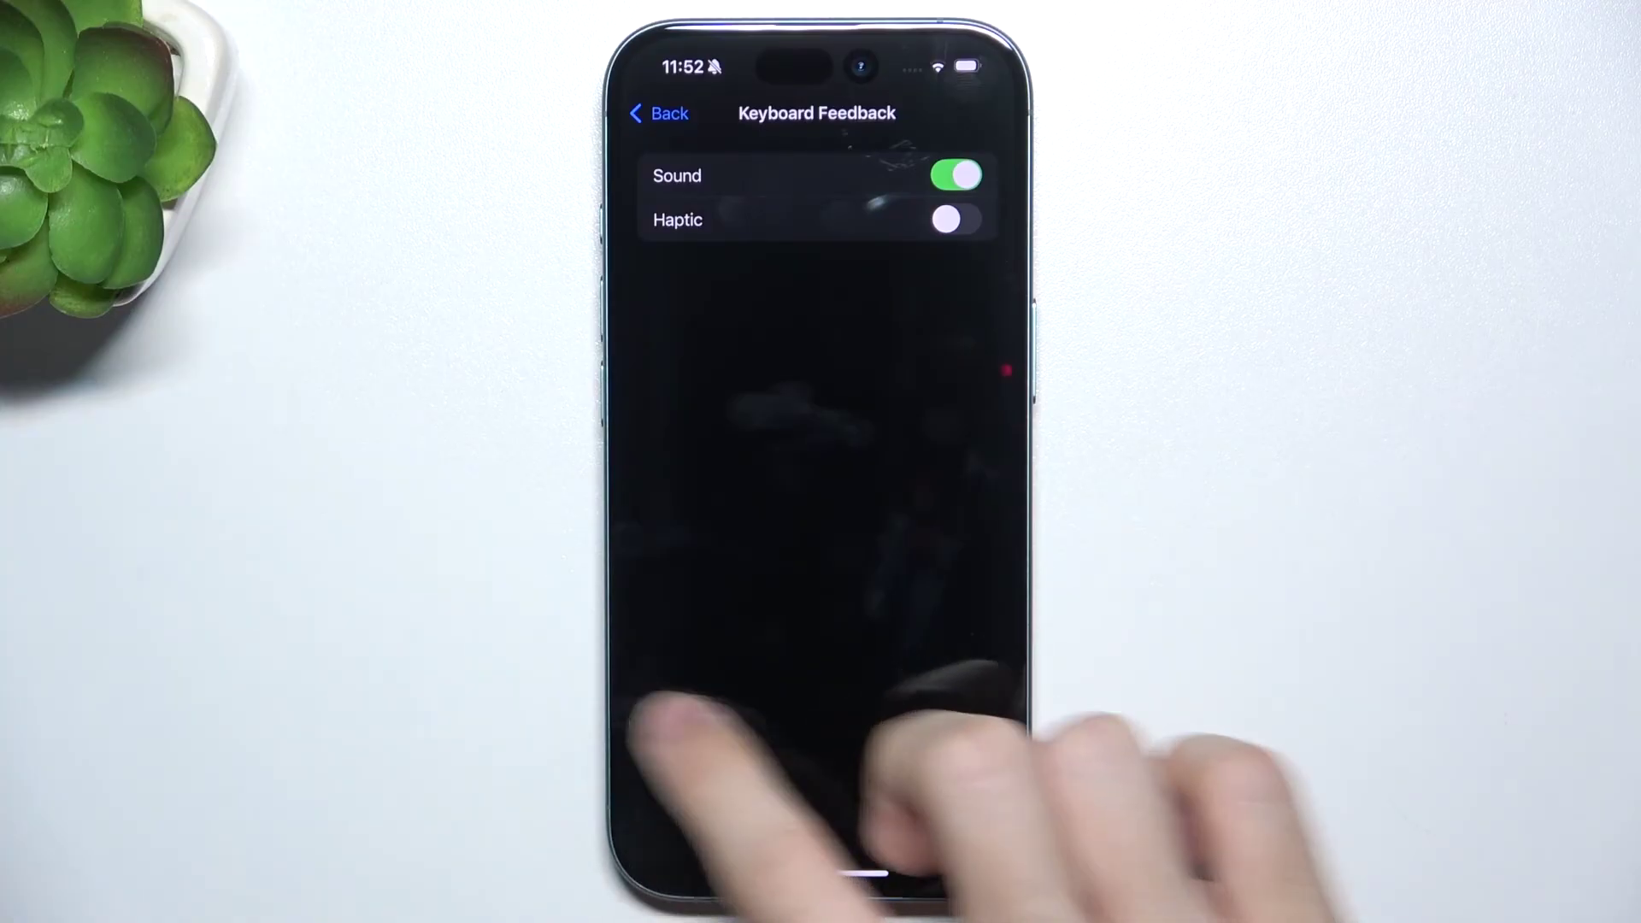
left_click_drag(641, 738, 1001, 738)
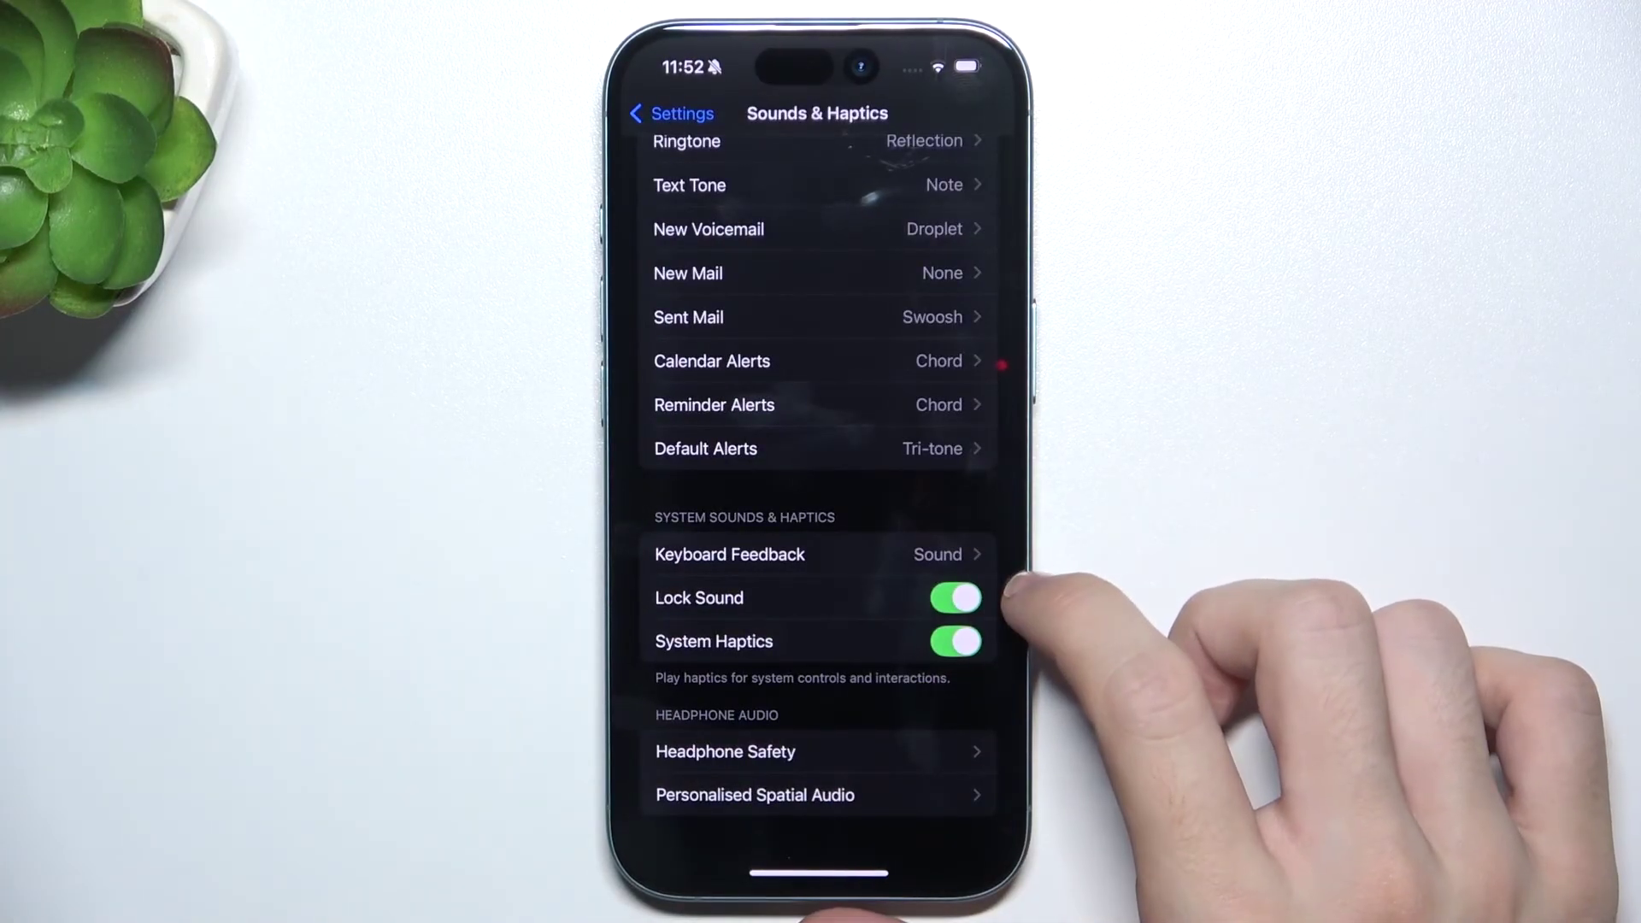
left_click(955, 597)
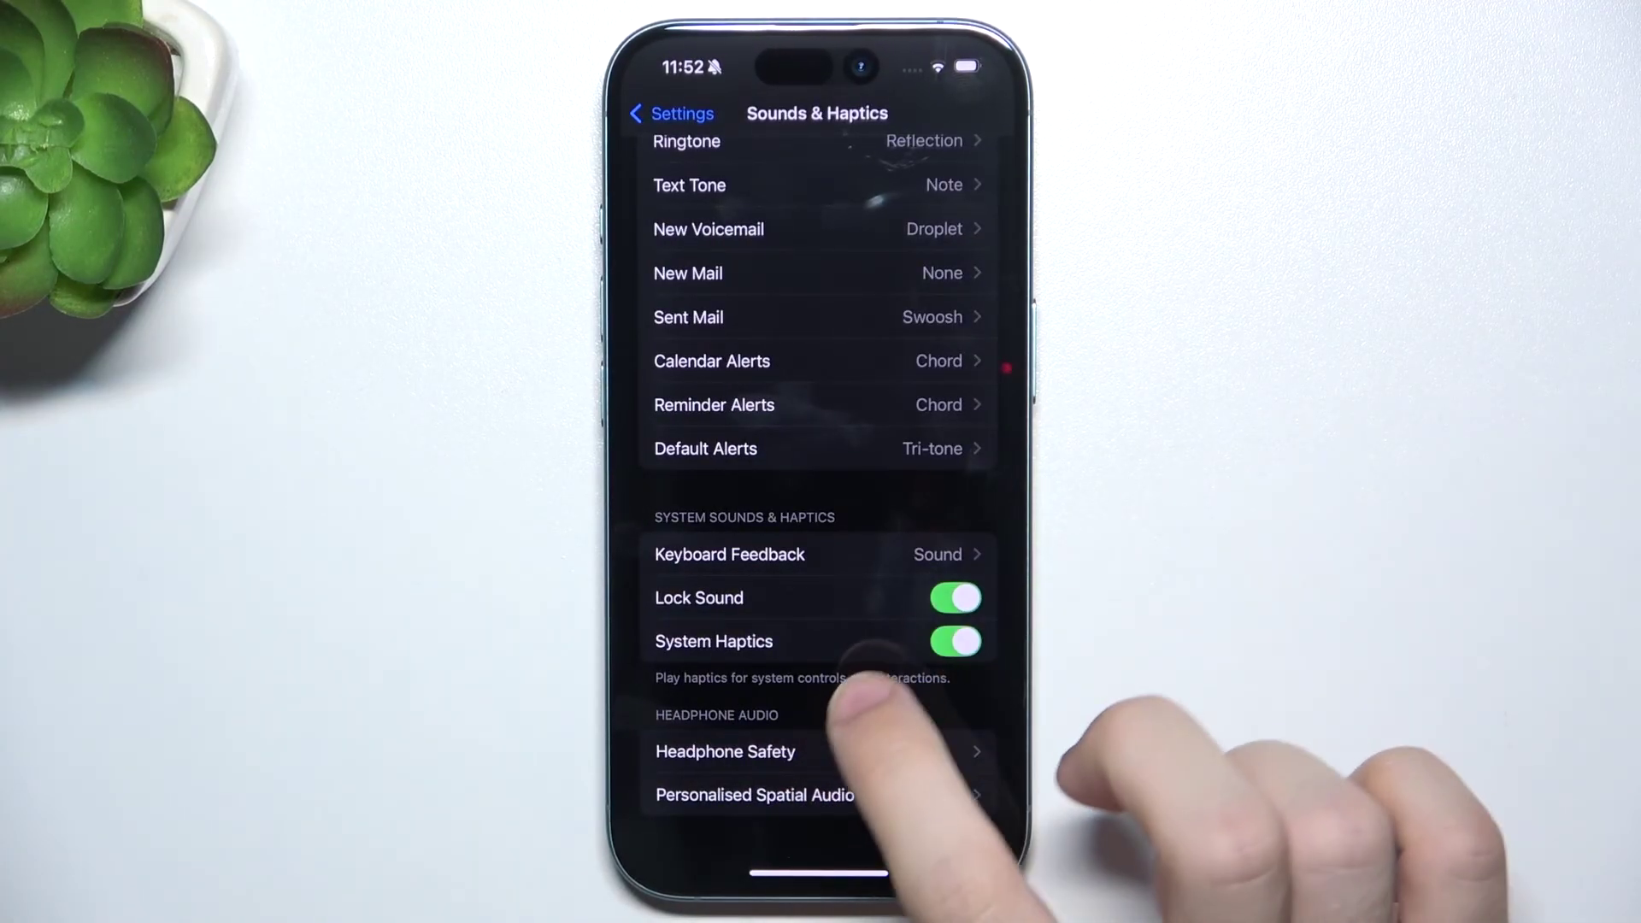
left_click(956, 642)
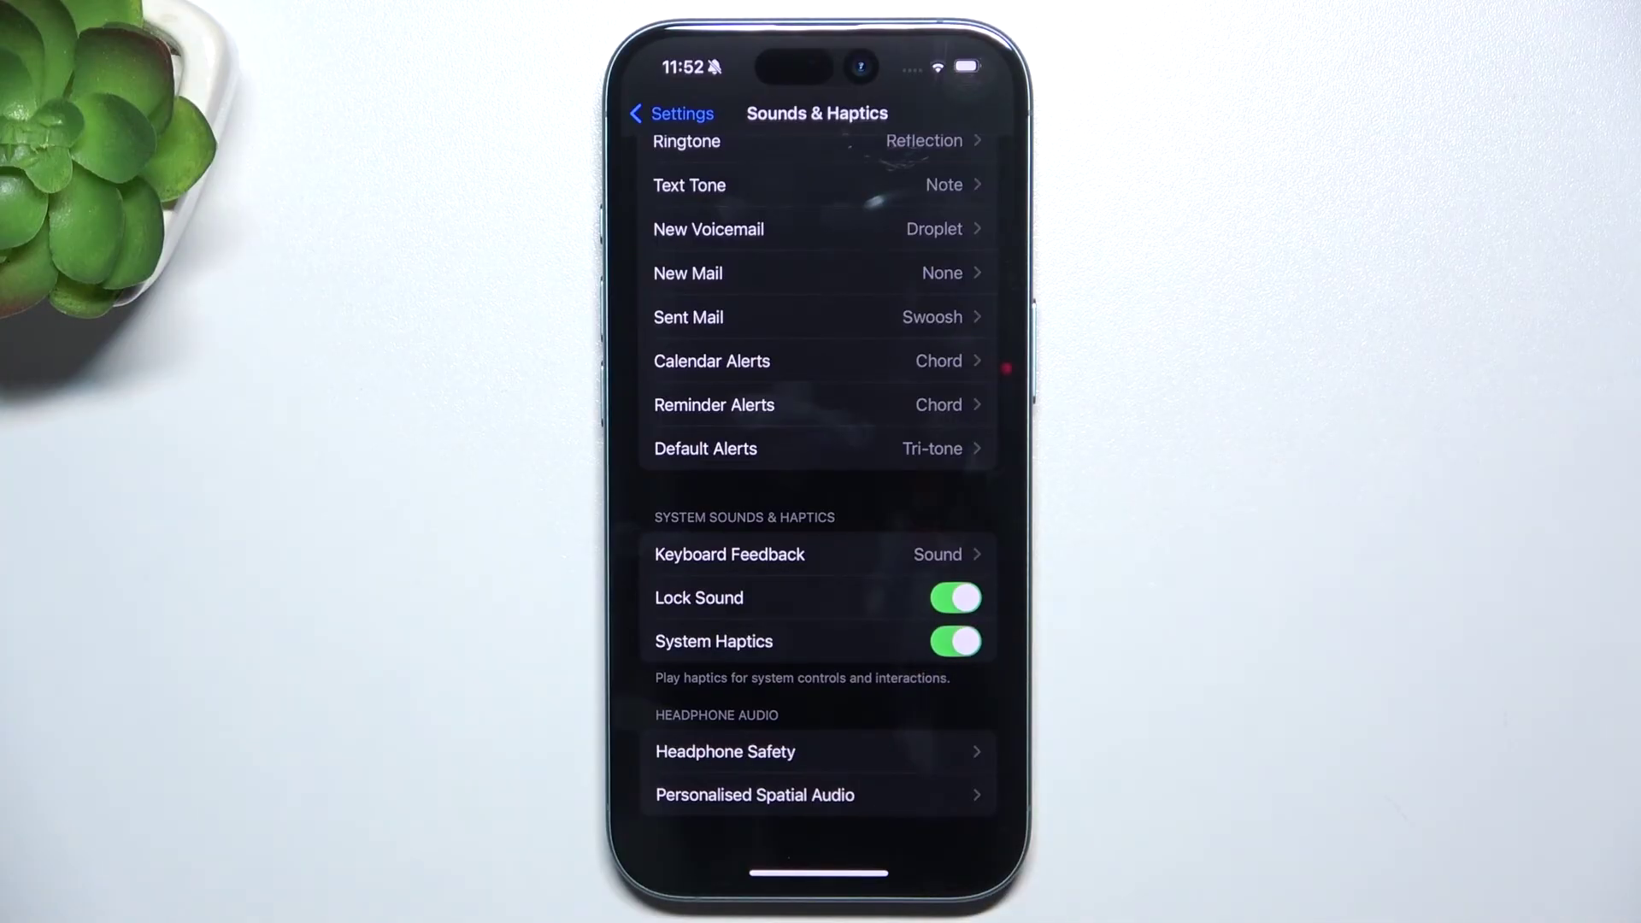
left_click(898, 752)
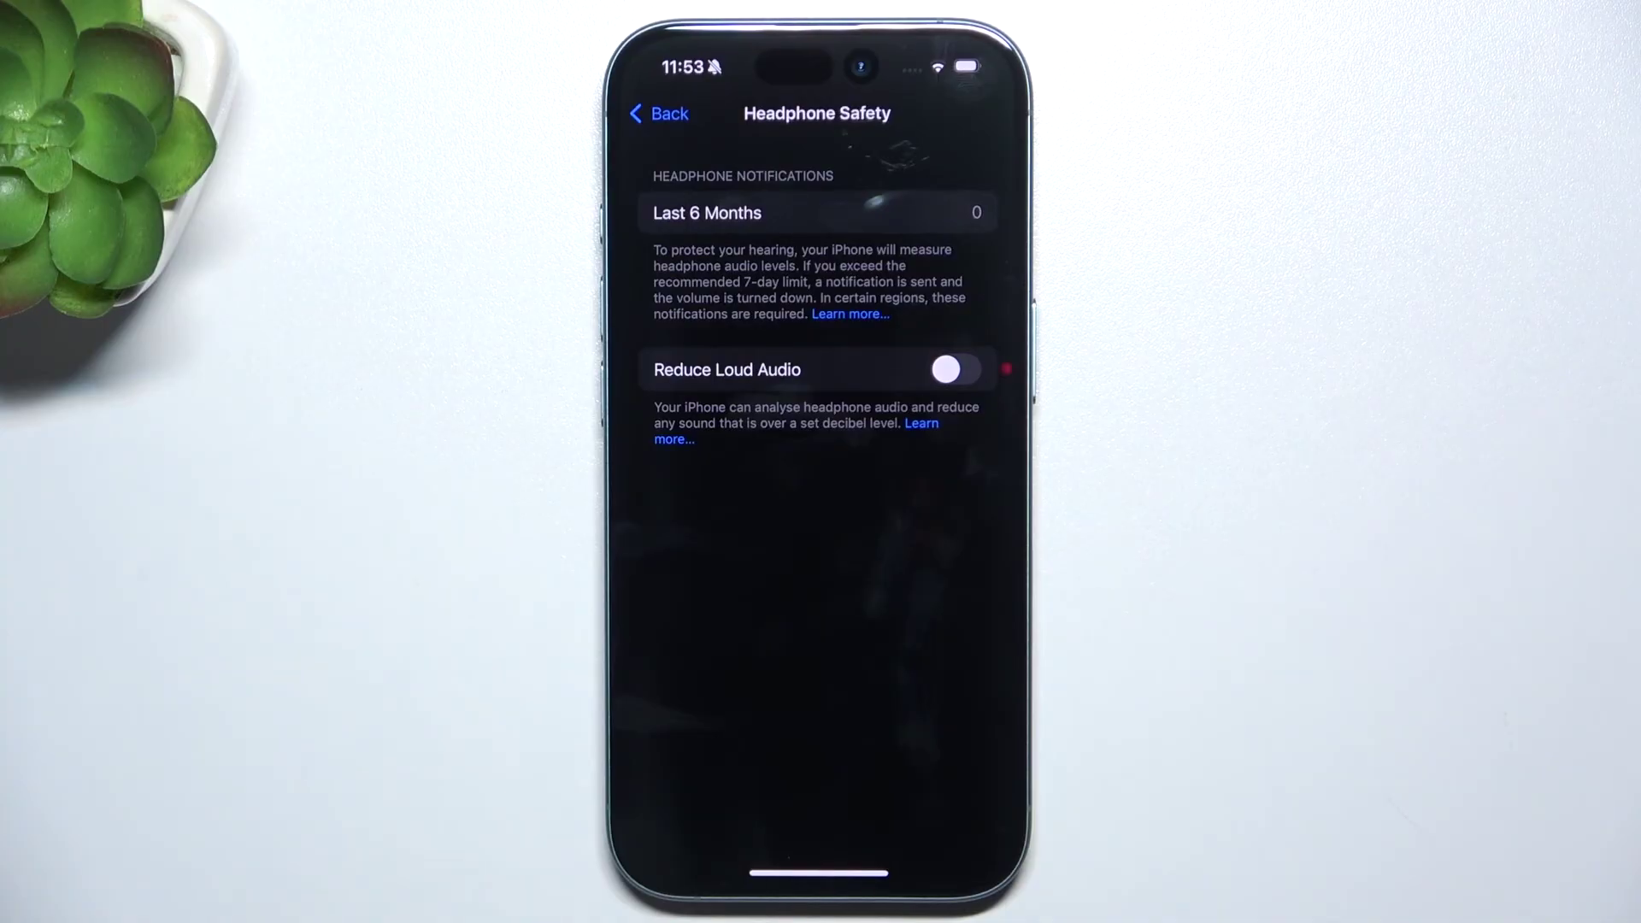
left_click_drag(647, 769, 975, 769)
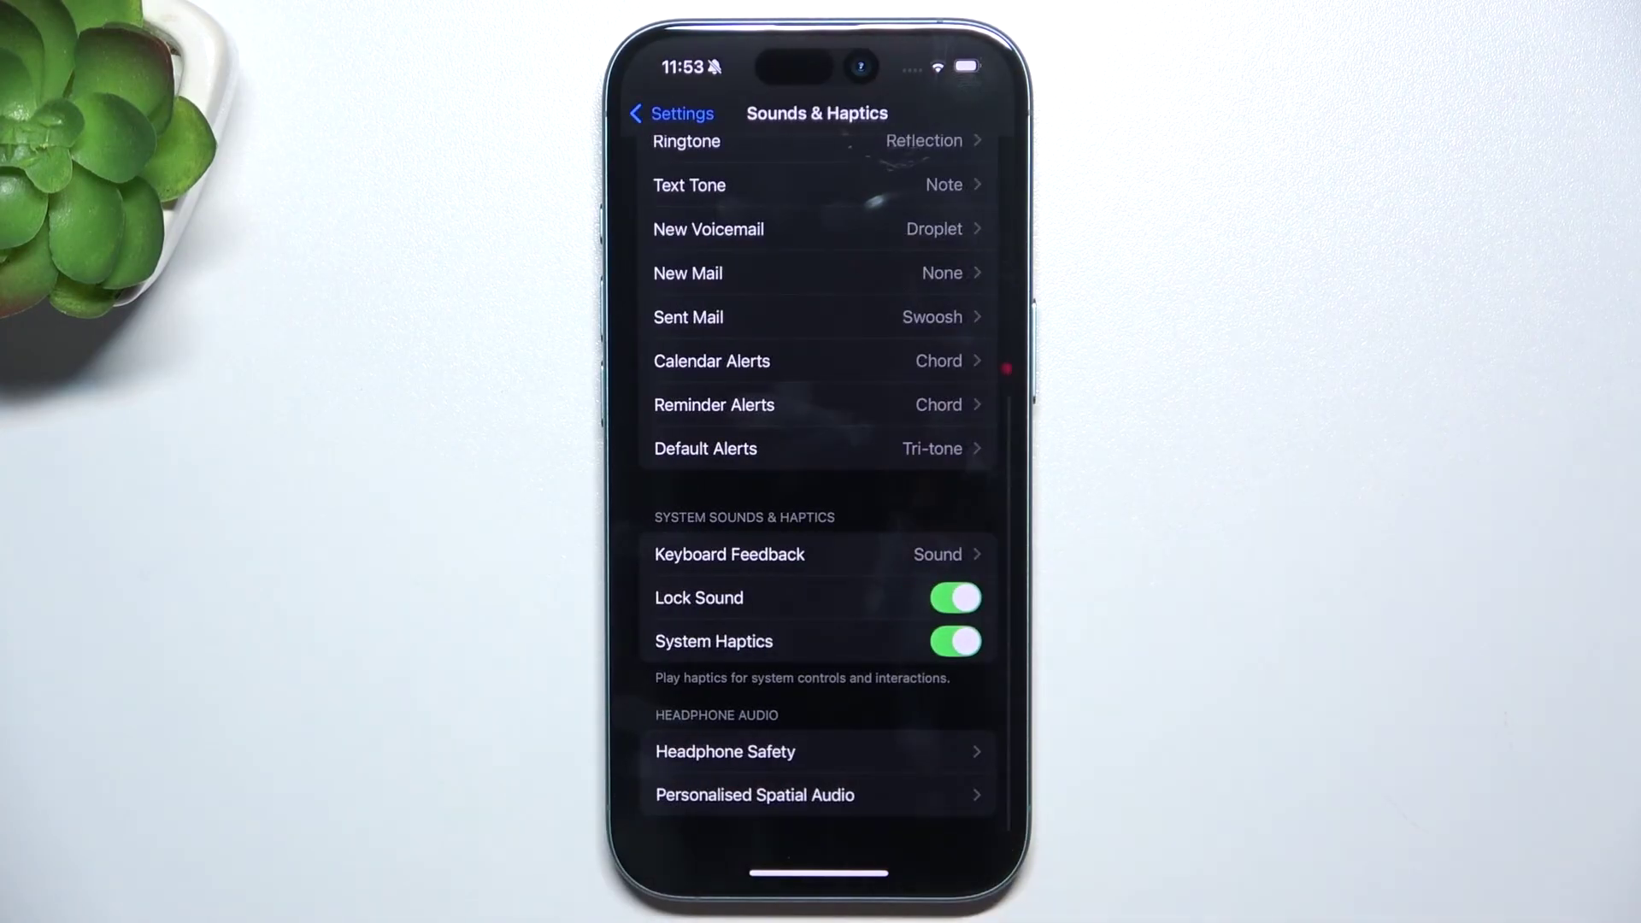
- View Personalised Spatial Audio unchanged, then return to the main Settings list
left_click(795, 796)
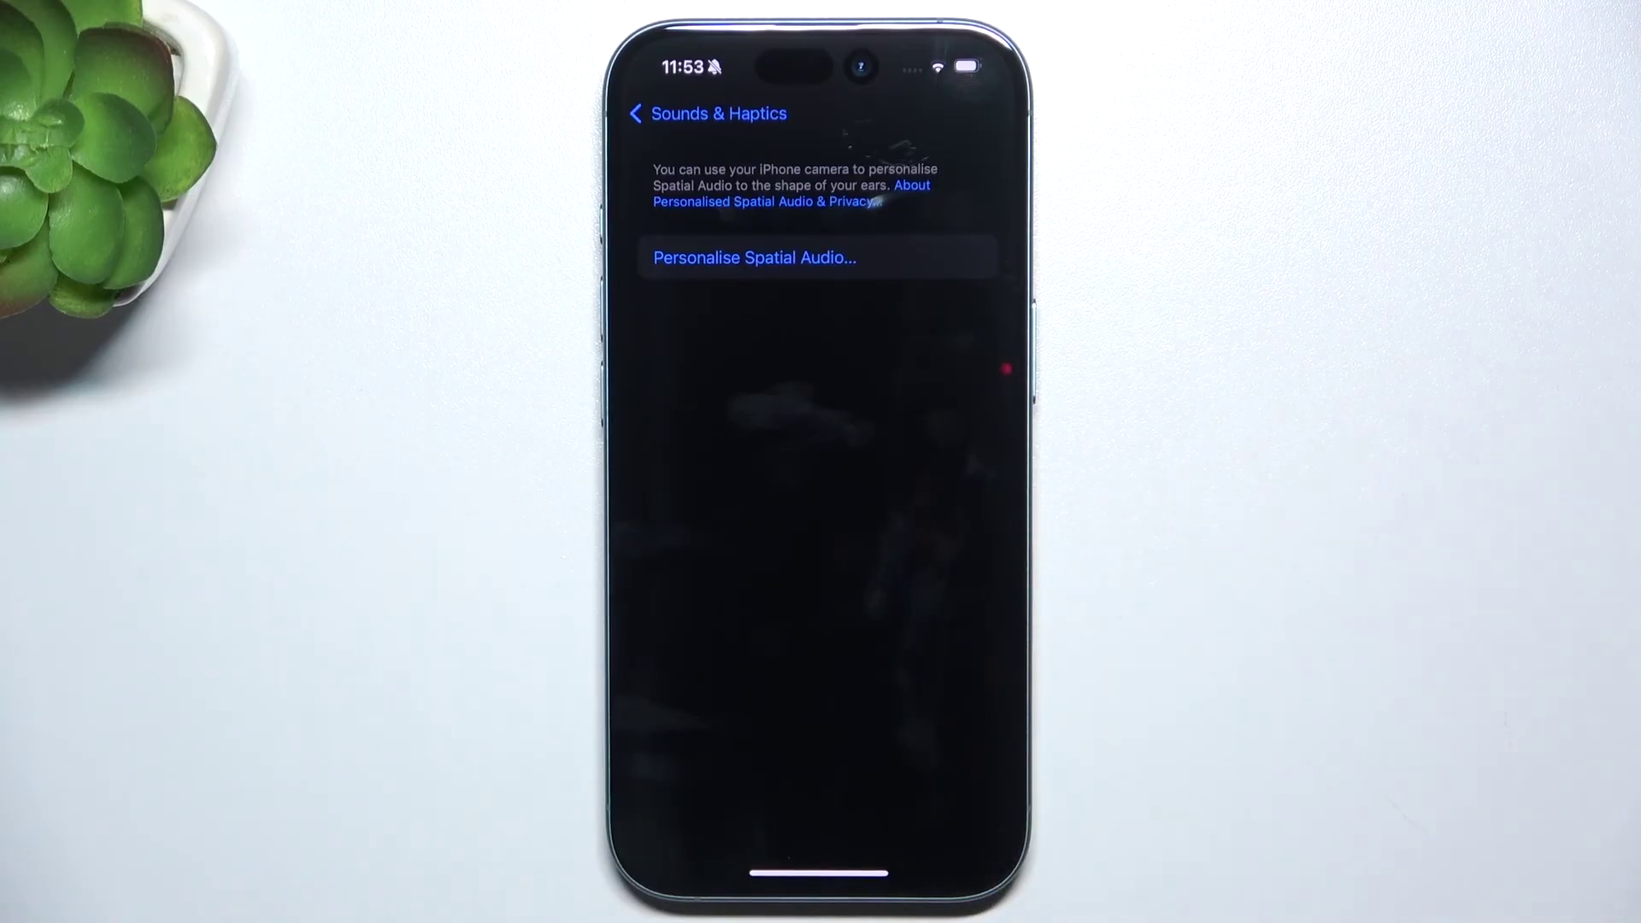
left_click_drag(629, 769, 975, 770)
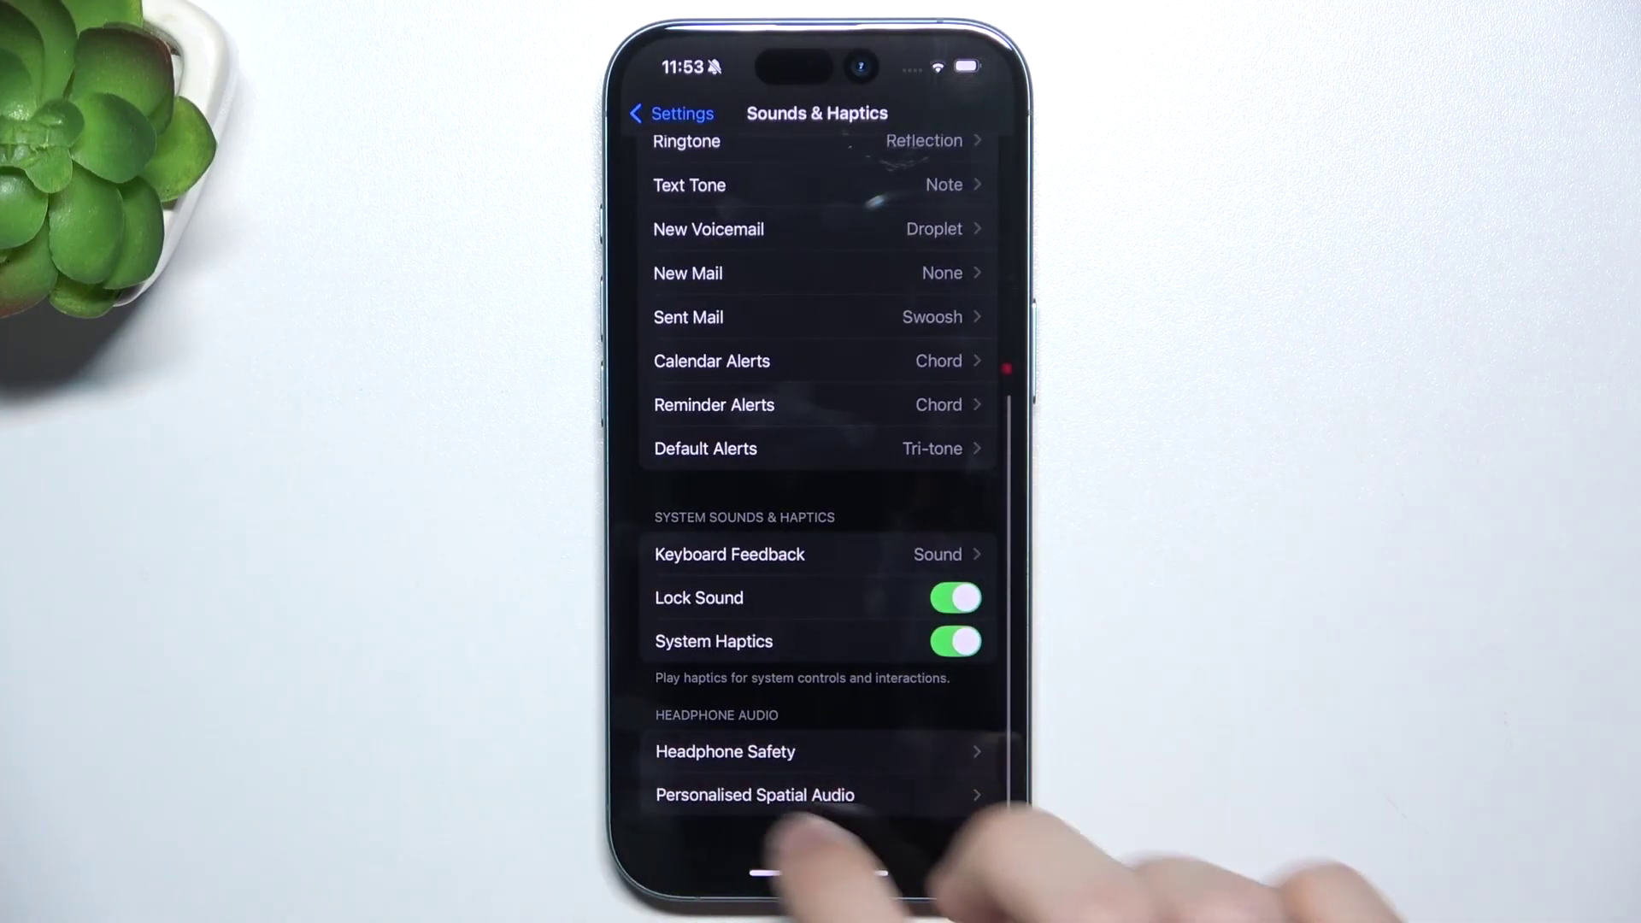
left_click_drag(628, 770, 975, 770)
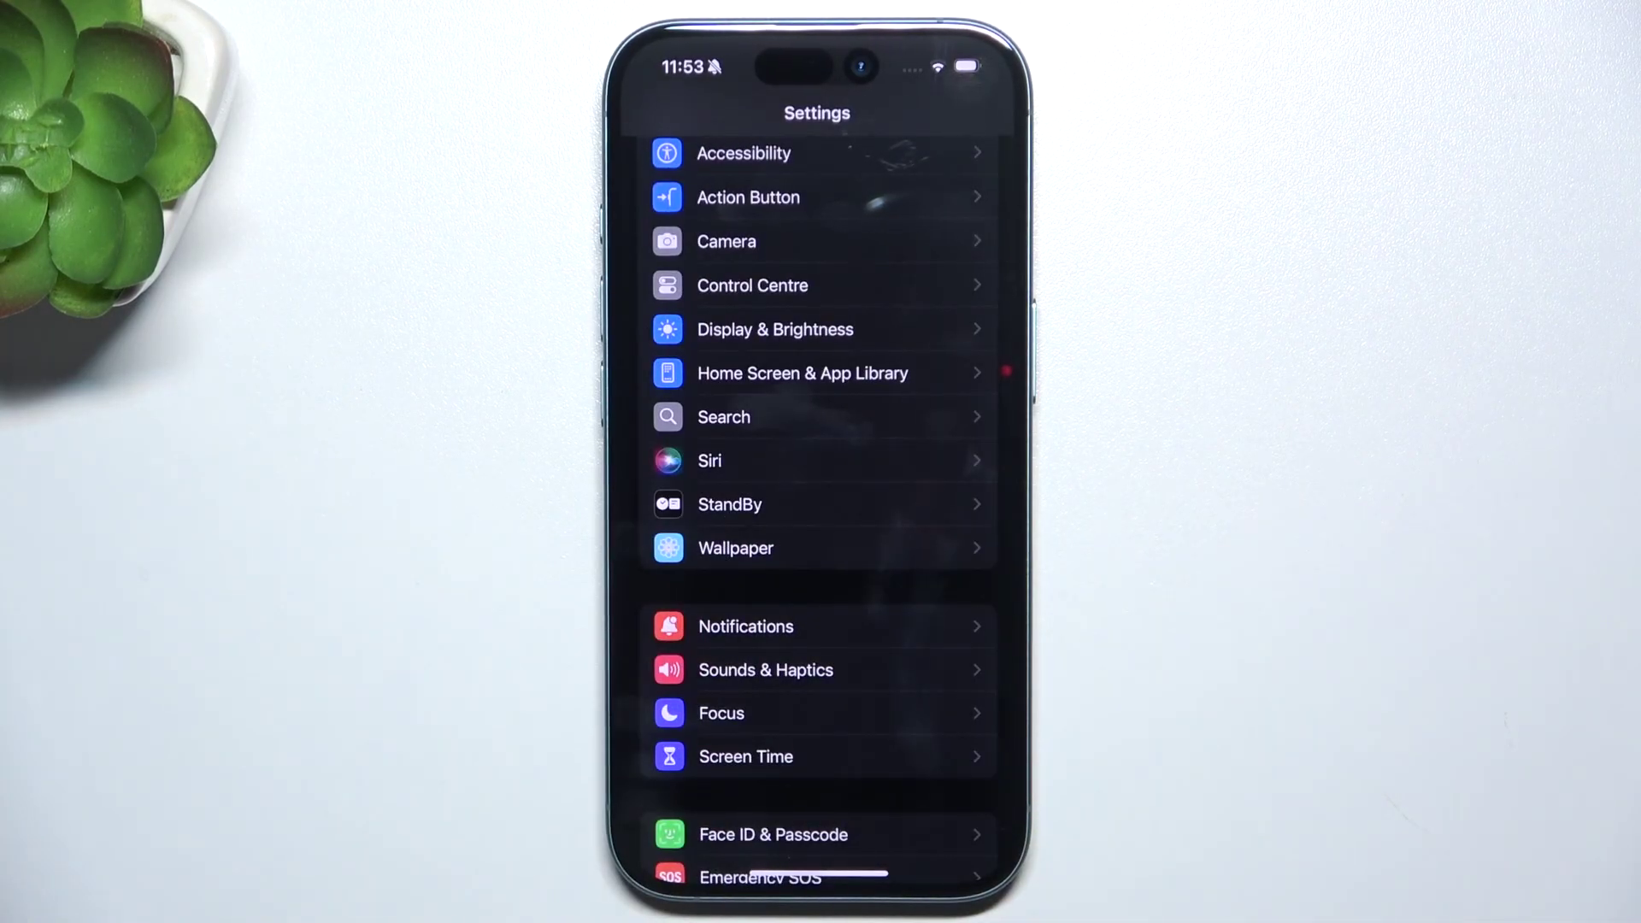